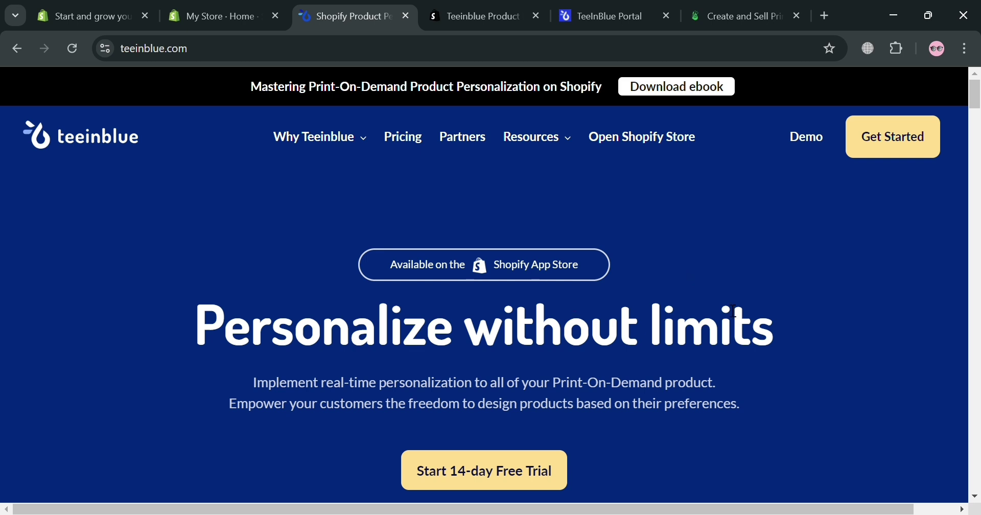
Scroll to the Teeinblue live demo, preview Photo, then switch it to Text personalization.
{"action": "scroll", "coordinate": [733, 311], "scroll_direction": "down", "scroll_amount": 8}
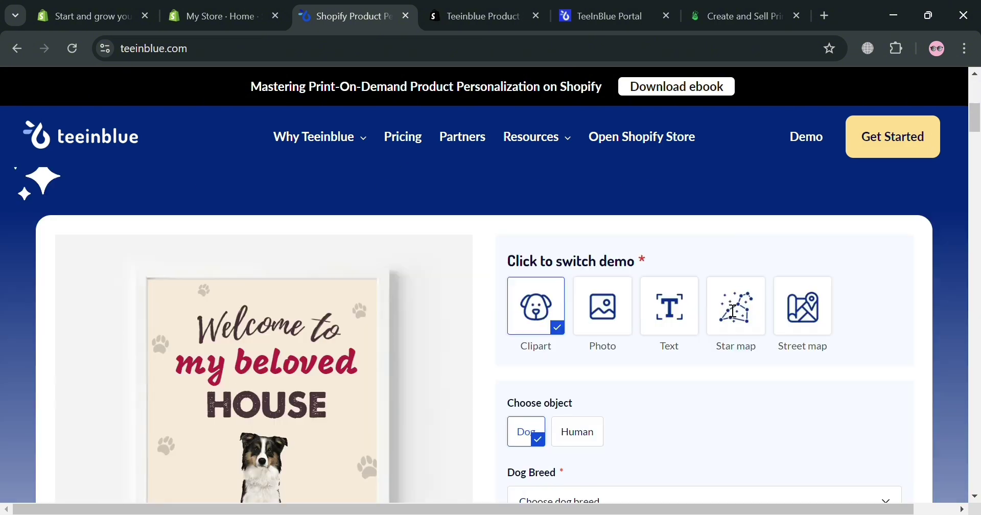
{"action": "scroll", "coordinate": [731, 311], "scroll_direction": "down", "scroll_amount": 3}
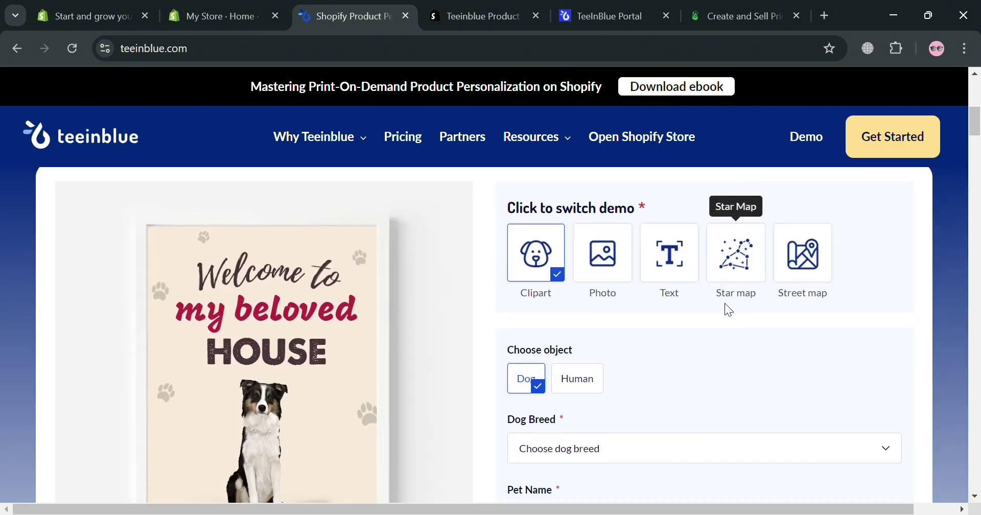
{"action": "scroll", "coordinate": [731, 311], "scroll_direction": "up", "scroll_amount": 3}
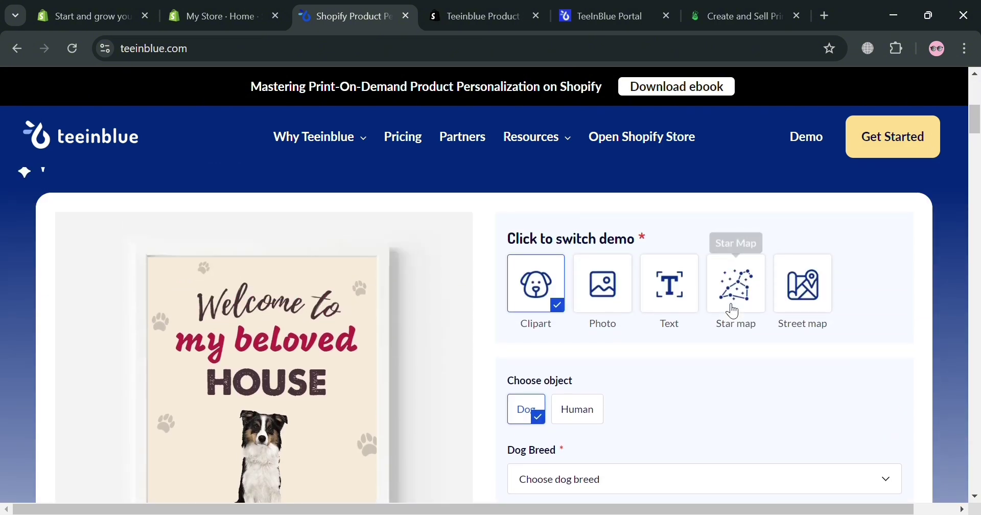
{"action": "scroll", "coordinate": [732, 309], "scroll_direction": "up", "scroll_amount": 2}
{"action": "scroll", "coordinate": [818, 311], "scroll_direction": "down", "scroll_amount": 6}
{"action": "scroll", "coordinate": [815, 309], "scroll_direction": "down", "scroll_amount": 5}
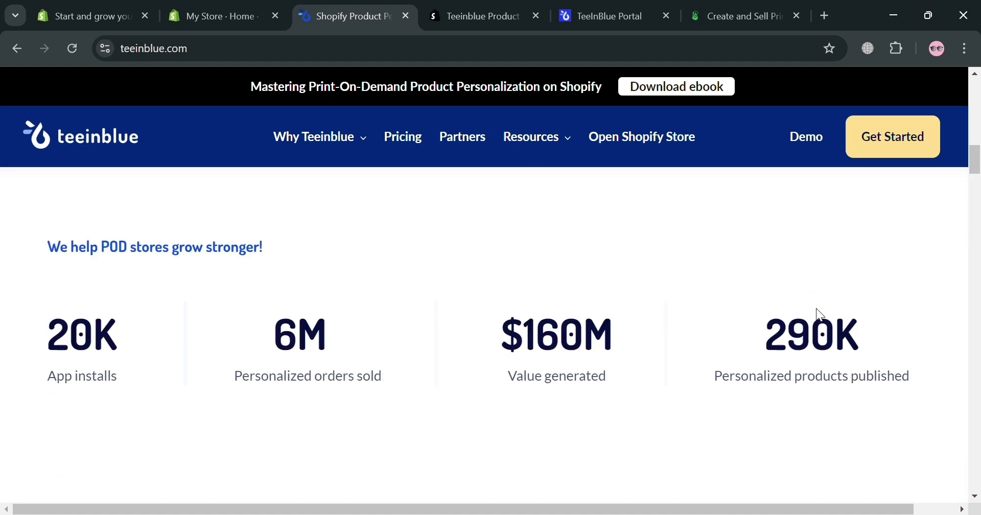
{"action": "scroll", "coordinate": [817, 308], "scroll_direction": "down", "scroll_amount": 4}
{"action": "scroll", "coordinate": [818, 309], "scroll_direction": "down", "scroll_amount": 3}
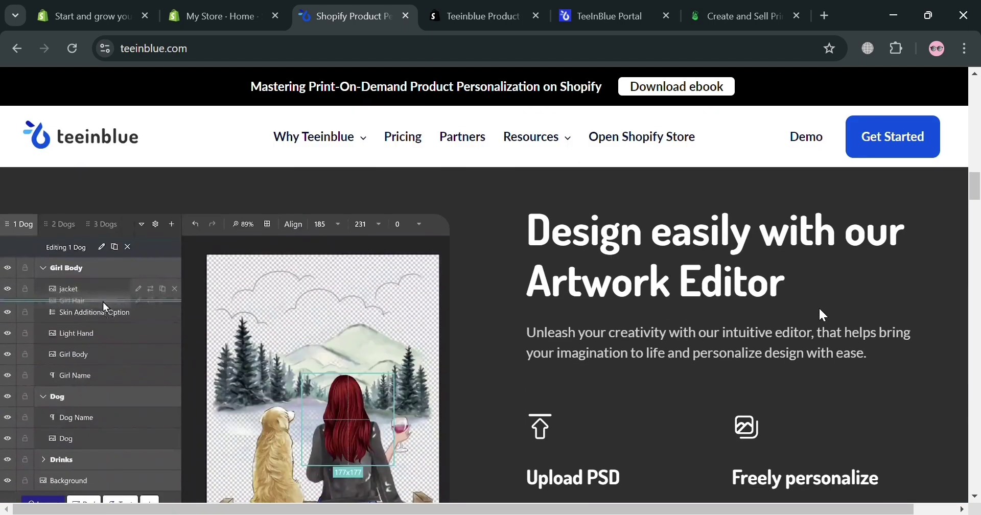
{"action": "scroll", "coordinate": [819, 309], "scroll_direction": "down", "scroll_amount": 3}
{"action": "scroll", "coordinate": [819, 308], "scroll_direction": "down", "scroll_amount": 10}
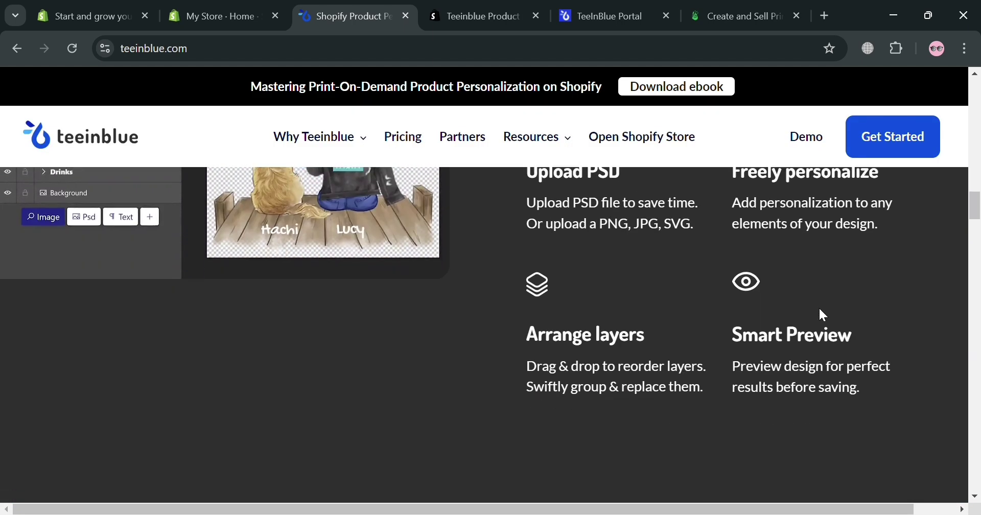
{"action": "scroll", "coordinate": [818, 309], "scroll_direction": "down", "scroll_amount": 8}
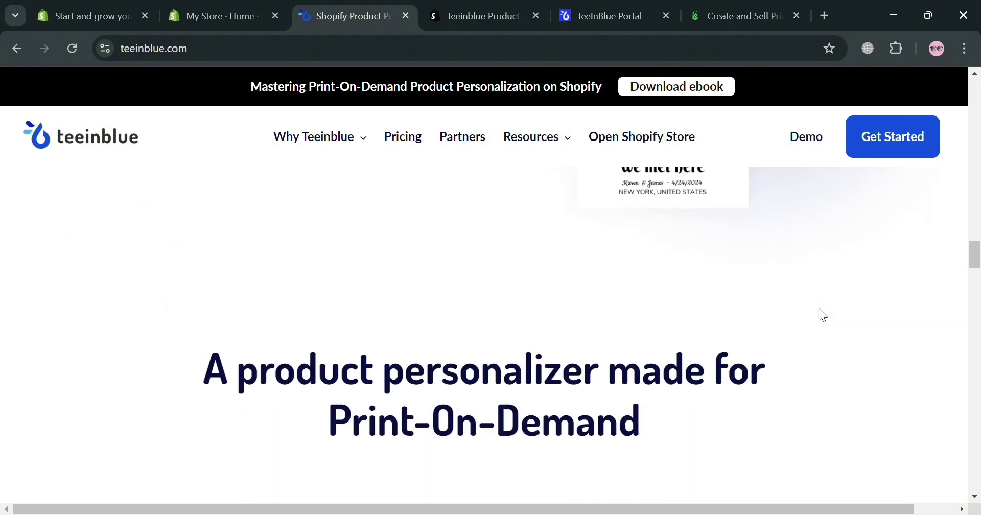
{"action": "scroll", "coordinate": [818, 309], "scroll_direction": "down", "scroll_amount": 10}
{"action": "scroll", "coordinate": [818, 308], "scroll_direction": "down", "scroll_amount": 4}
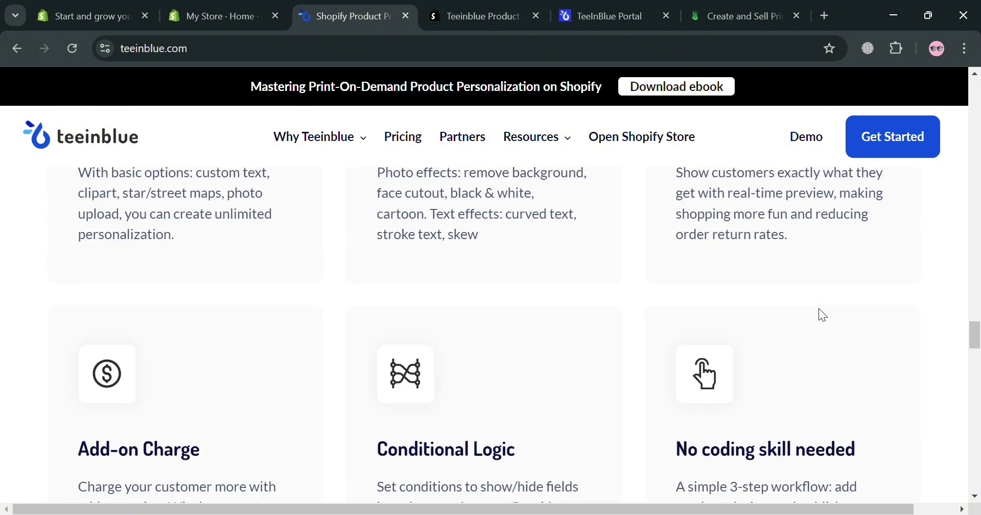
{"action": "scroll", "coordinate": [818, 308], "scroll_direction": "down", "scroll_amount": 3}
{"action": "scroll", "coordinate": [818, 309], "scroll_direction": "down", "scroll_amount": 10}
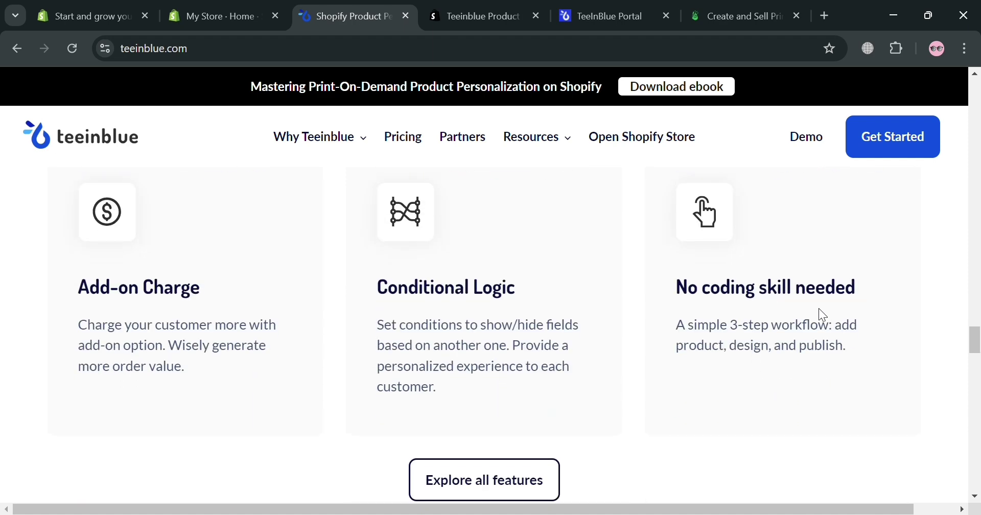
{"action": "scroll", "coordinate": [818, 308], "scroll_direction": "down", "scroll_amount": 10}
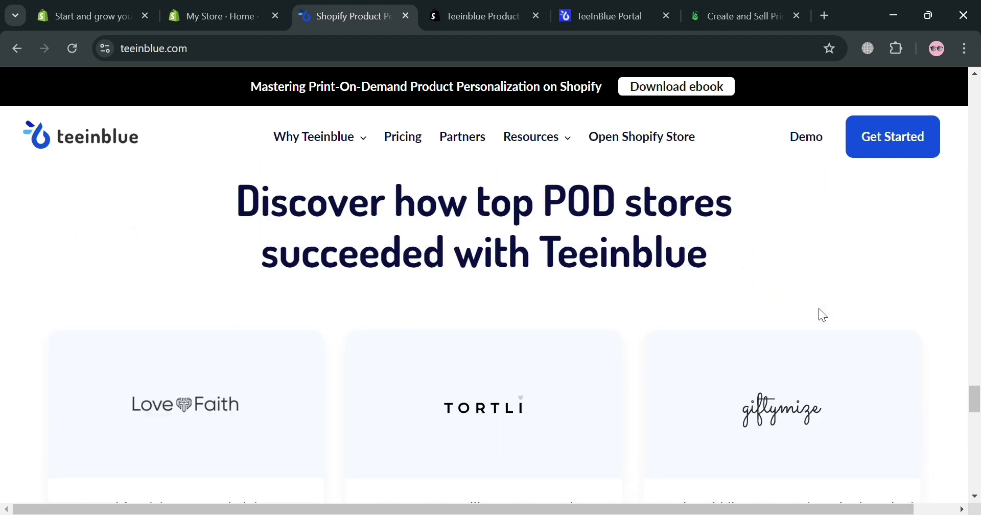
{"action": "scroll", "coordinate": [817, 306], "scroll_direction": "up", "scroll_amount": 20}
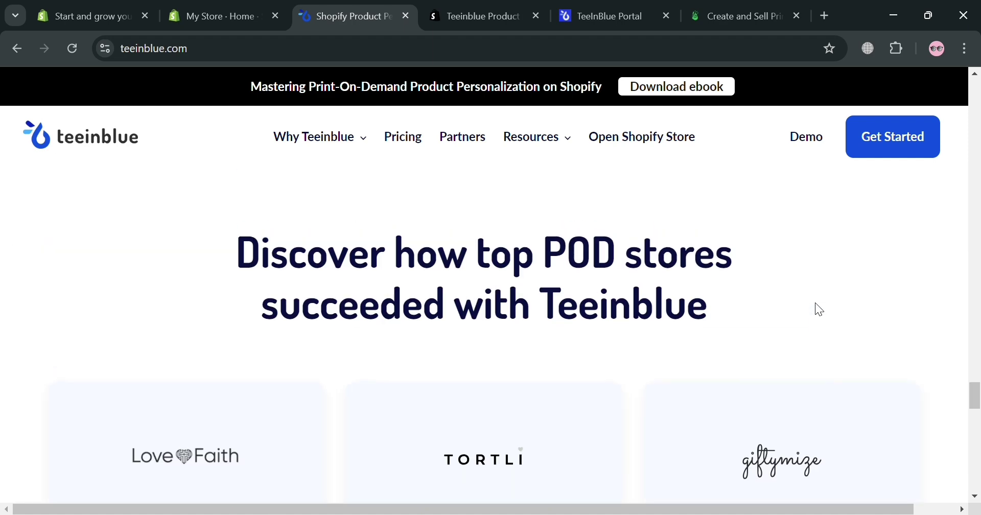
{"action": "scroll", "coordinate": [822, 303], "scroll_direction": "up", "scroll_amount": 10}
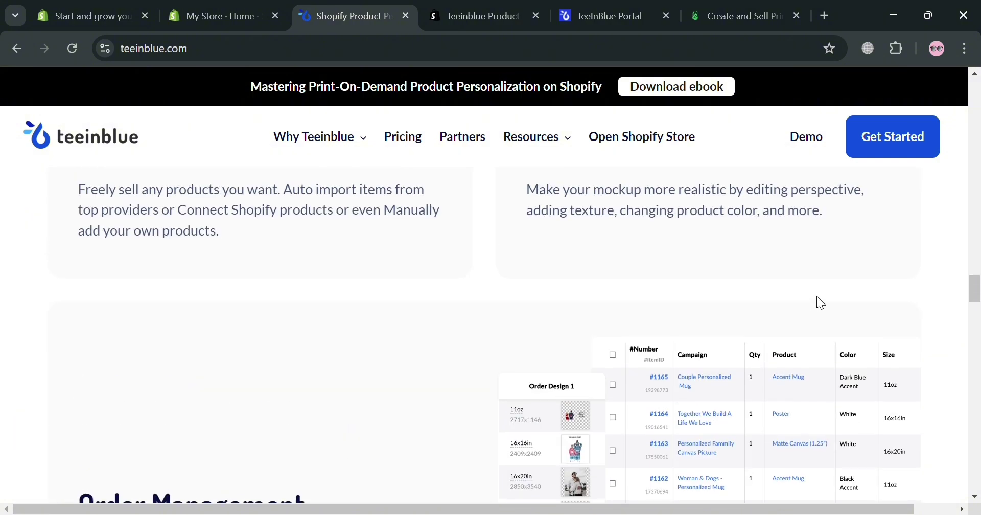
{"action": "scroll", "coordinate": [816, 297], "scroll_direction": "up", "scroll_amount": 10}
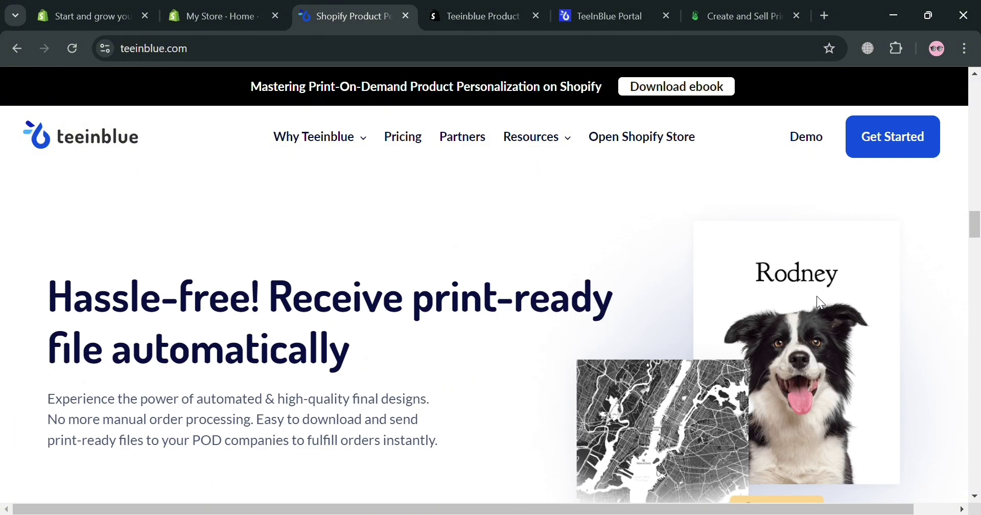
{"action": "scroll", "coordinate": [820, 304], "scroll_direction": "up", "scroll_amount": 5}
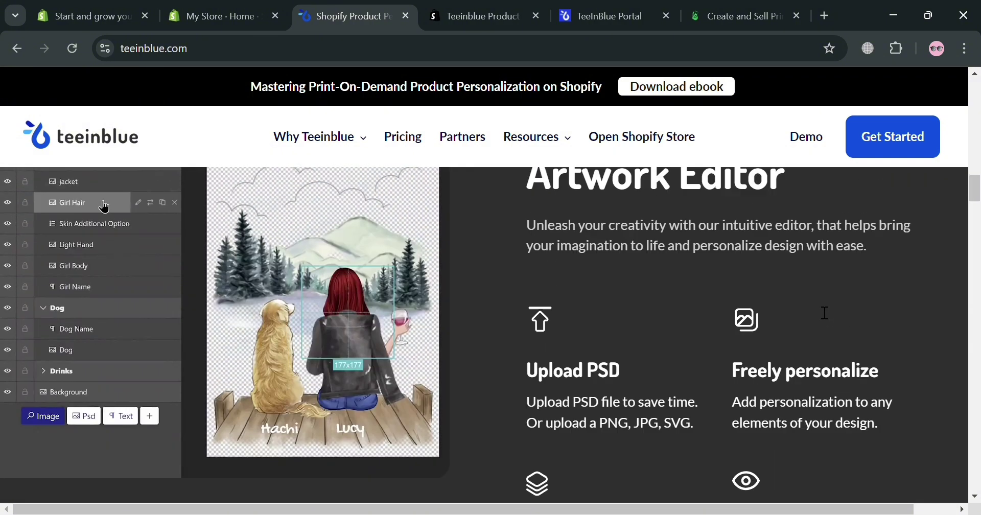
{"action": "scroll", "coordinate": [819, 338], "scroll_direction": "up", "scroll_amount": 10}
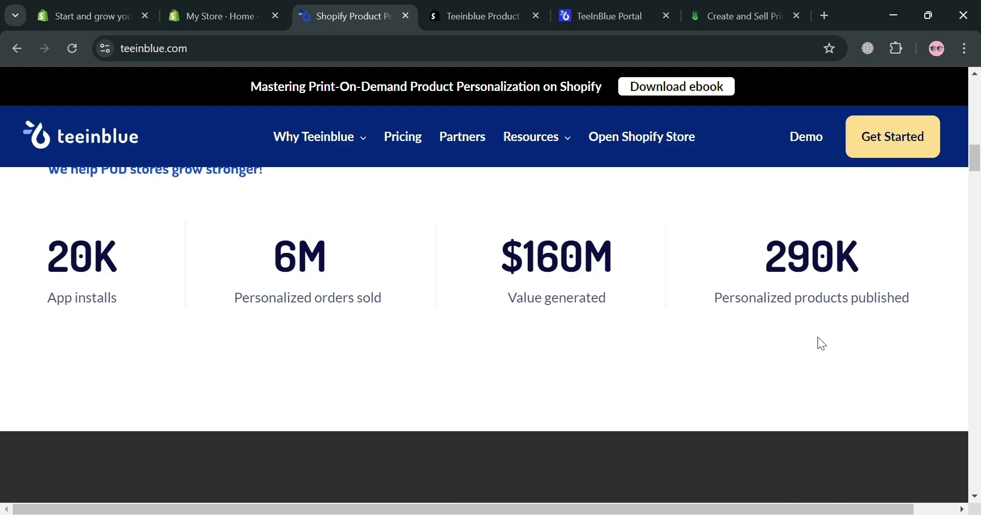
{"action": "scroll", "coordinate": [798, 338], "scroll_direction": "up", "scroll_amount": 2}
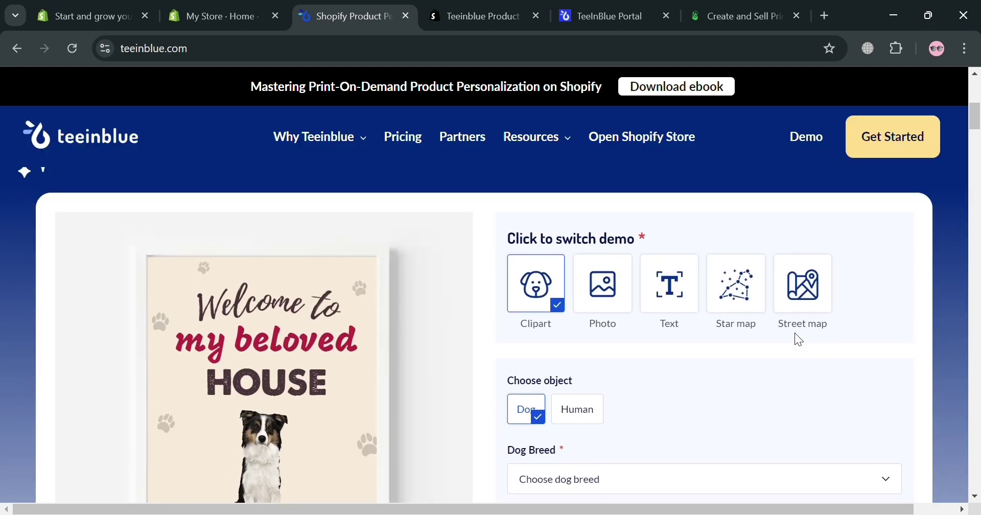
{"action": "scroll", "coordinate": [546, 300], "scroll_direction": "down", "scroll_amount": 2}
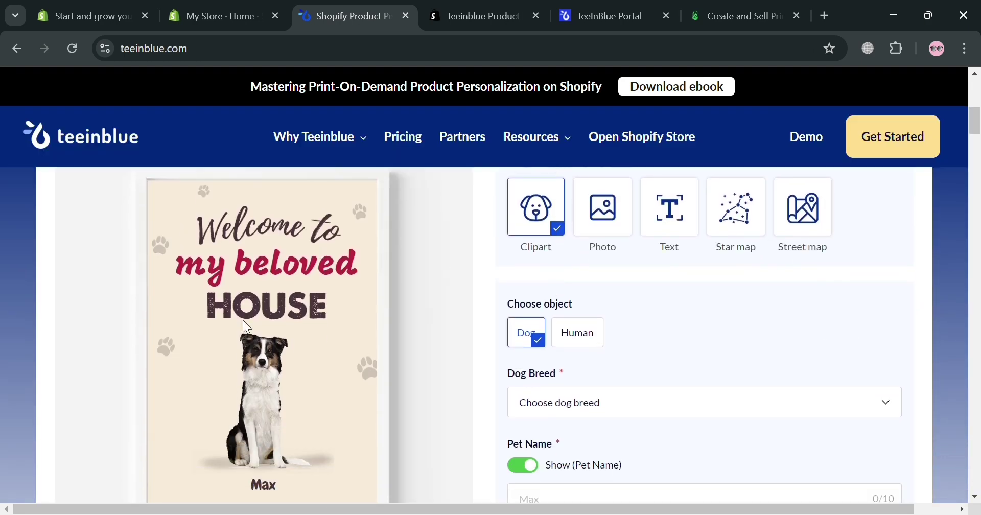
{"action": "scroll", "coordinate": [523, 423], "scroll_direction": "up", "scroll_amount": 2}
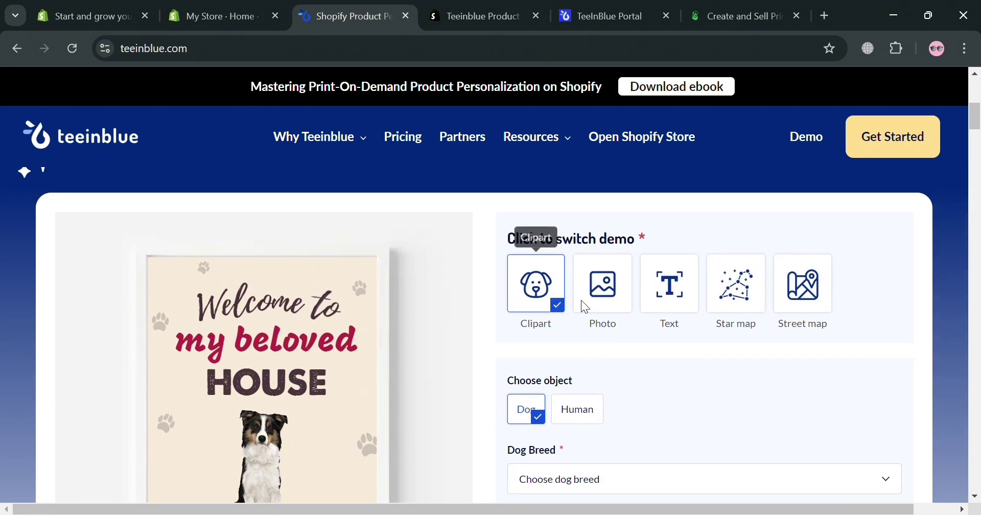
{"action": "left_click", "coordinate": [608, 305]}
{"action": "scroll", "coordinate": [337, 383], "scroll_direction": "down", "scroll_amount": 4}
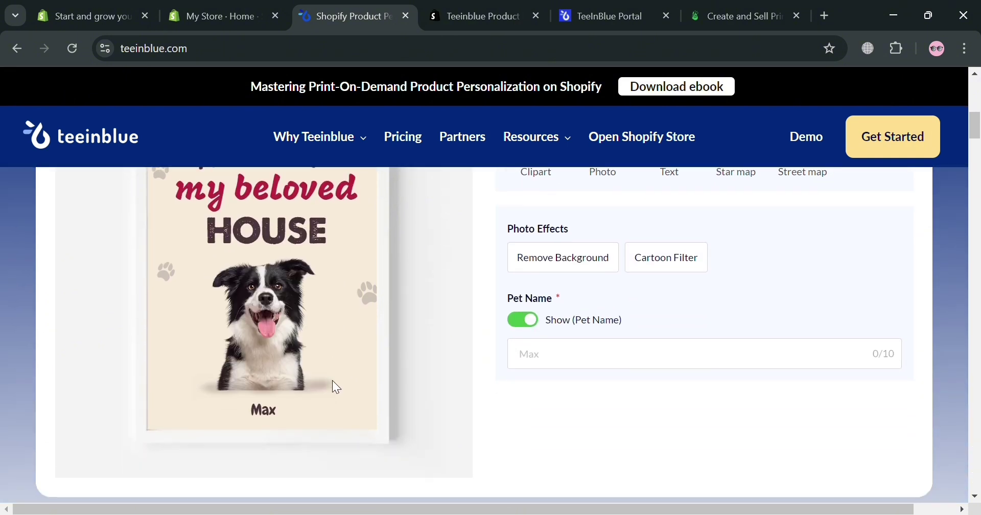
{"action": "scroll", "coordinate": [592, 267], "scroll_direction": "up", "scroll_amount": 2}
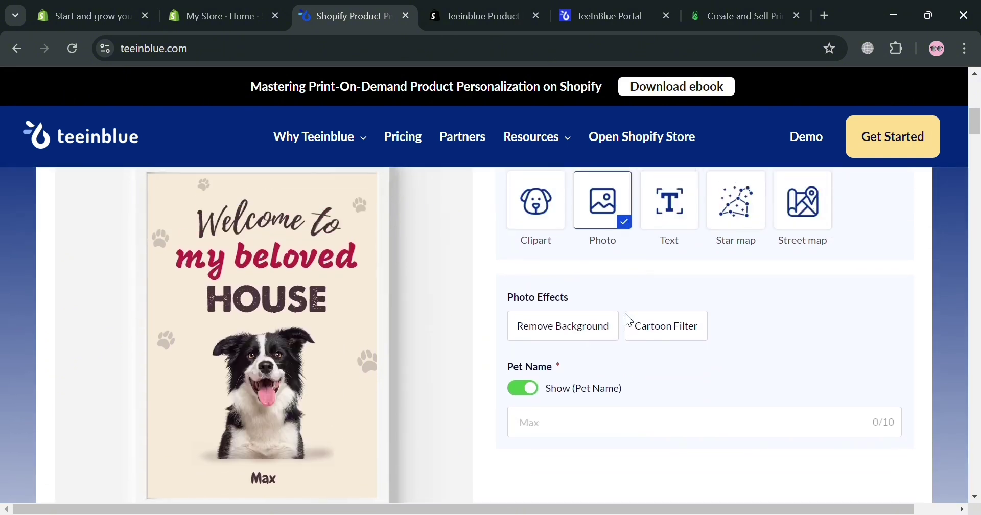
{"action": "left_click", "coordinate": [658, 230]}
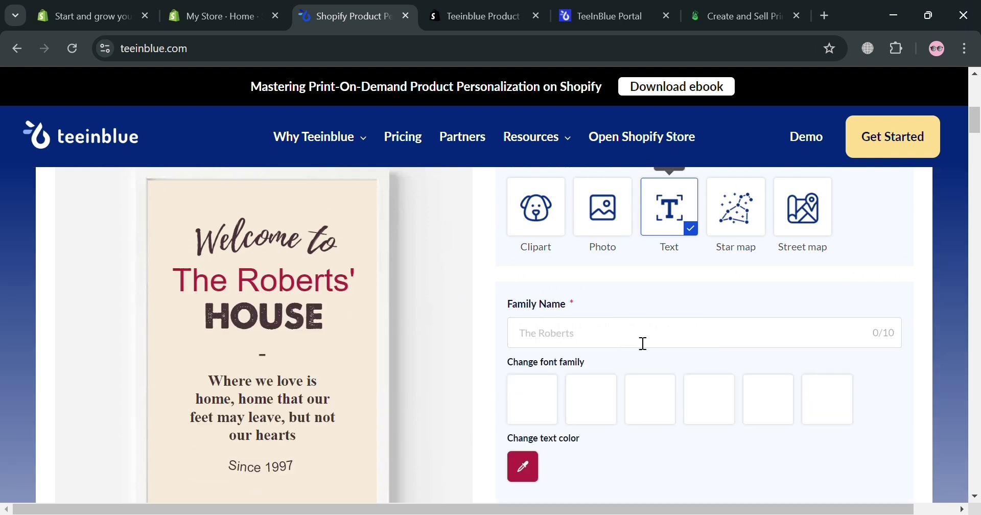
Enter 'The Art' as the poster's family name so it reads 'Welcome to The Art House'.
{"action": "left_click", "coordinate": [600, 342]}
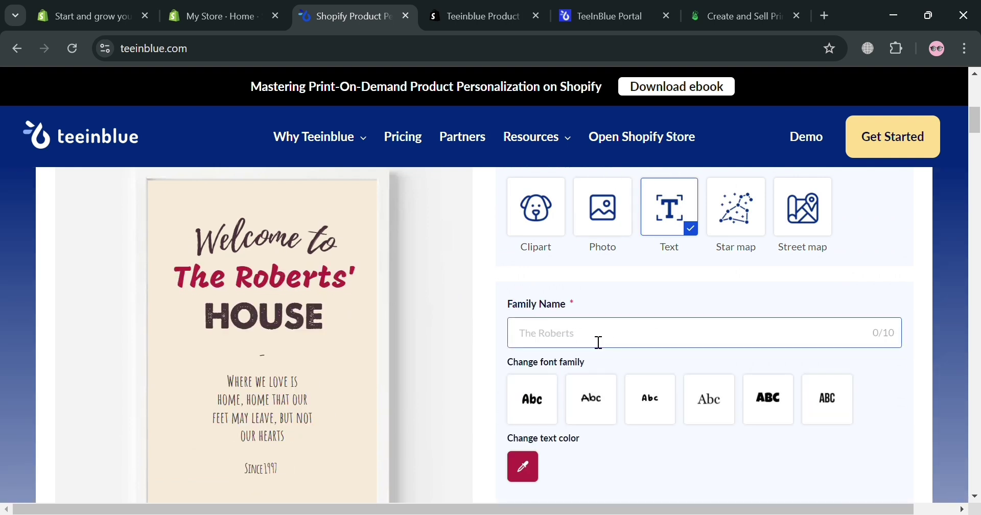
{"action": "type", "text": "n"}
{"action": "key", "text": "BackSpace"}
{"action": "type", "text": "T"}
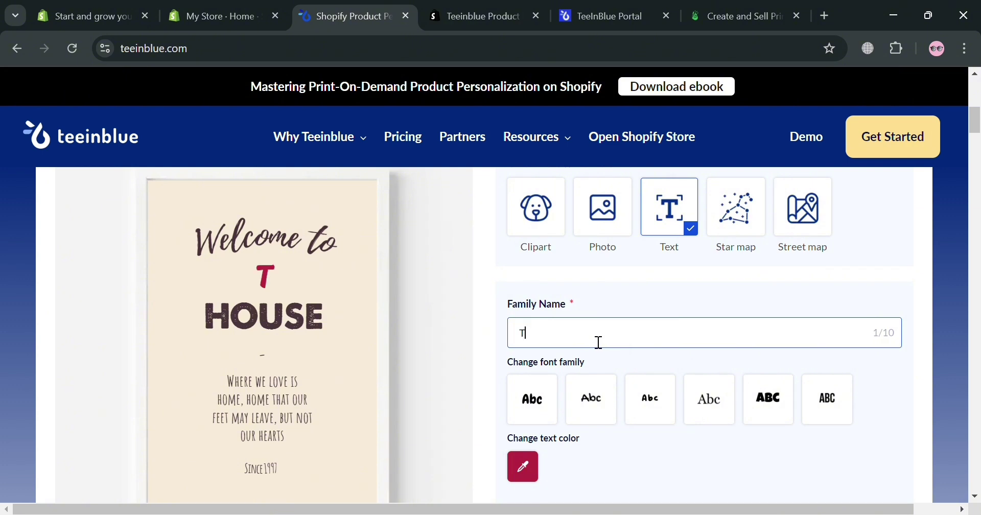
{"action": "type", "text": "he Art"}
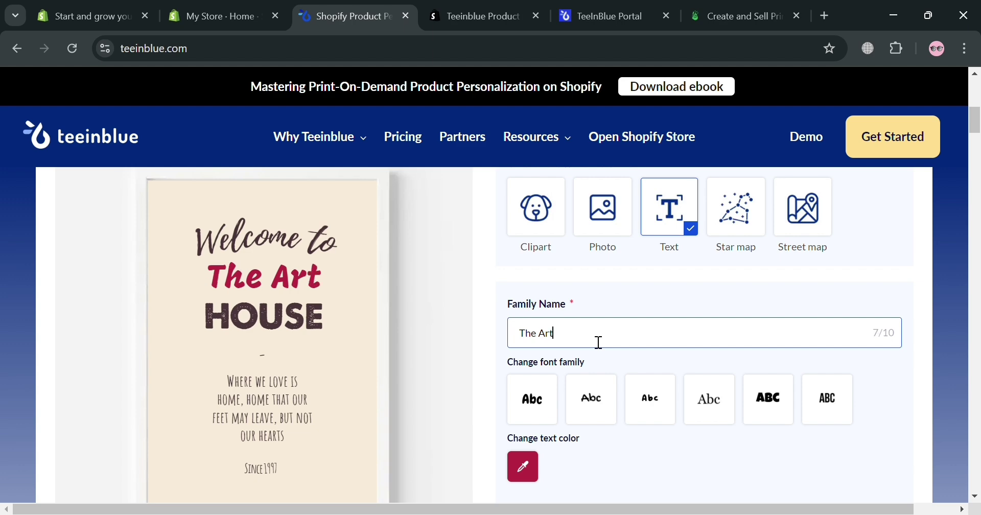
Go to the Teeinblue Product Personalizer listing in the Shopify App Store.
{"action": "scroll", "coordinate": [672, 333], "scroll_direction": "down", "scroll_amount": 3}
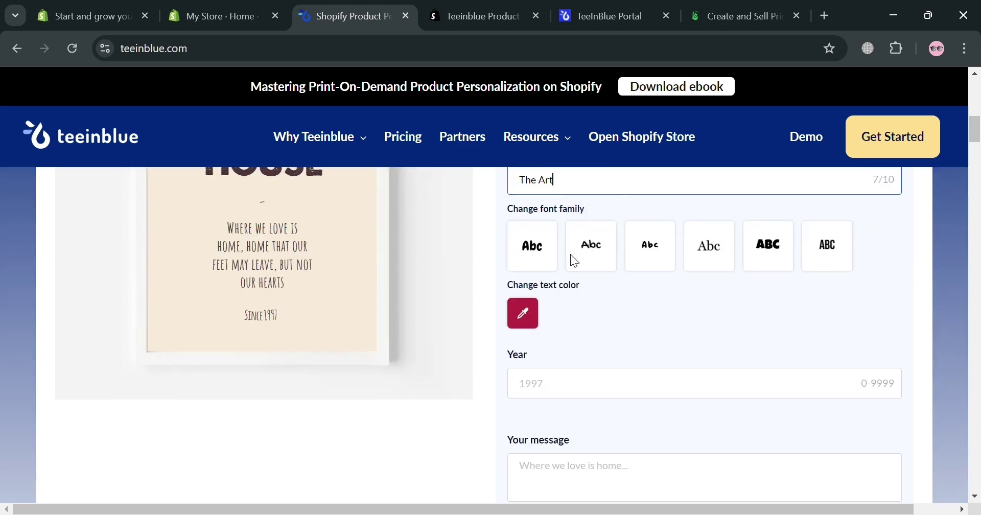
{"action": "scroll", "coordinate": [574, 422], "scroll_direction": "down", "scroll_amount": 3}
{"action": "scroll", "coordinate": [644, 424], "scroll_direction": "up", "scroll_amount": 8}
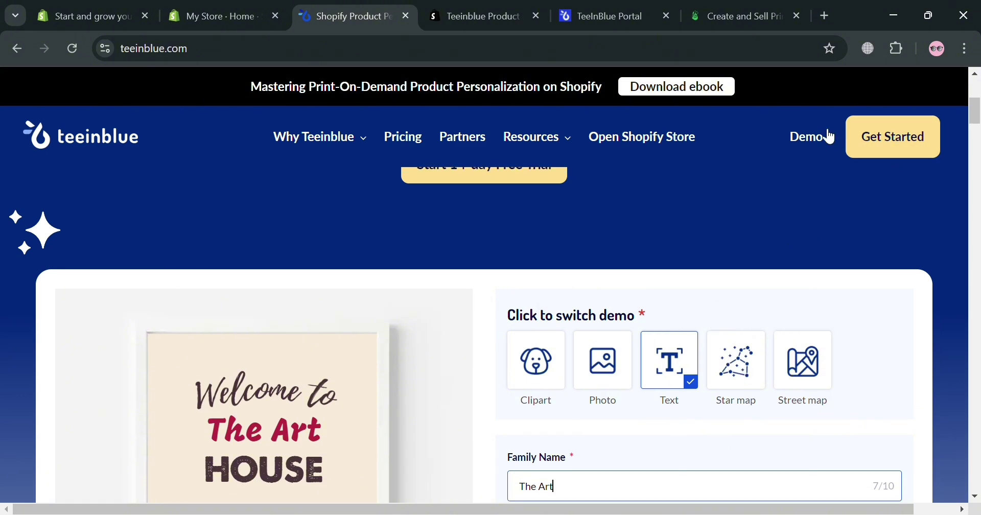
{"action": "left_click", "coordinate": [505, 7]}
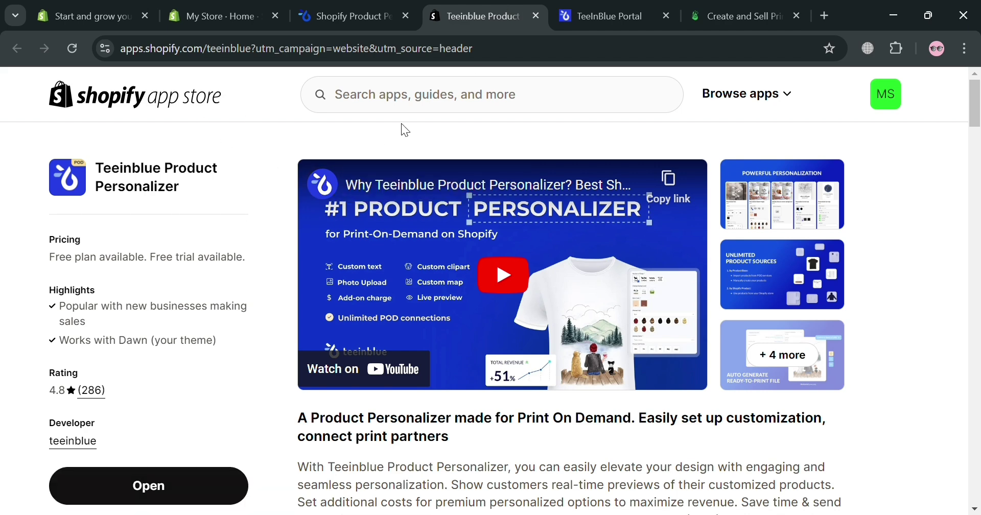
Switch to the 'My Store - Home' admin tab.
{"action": "left_click", "coordinate": [200, 13]}
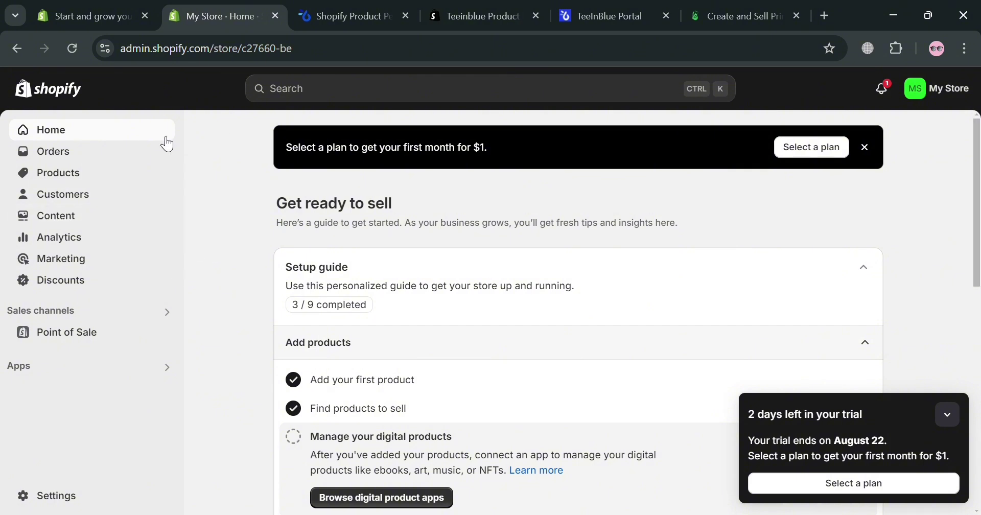
Browse Apps > All recommended apps, then launch the Shopify App Store in a new tab.
{"action": "left_click", "coordinate": [167, 367]}
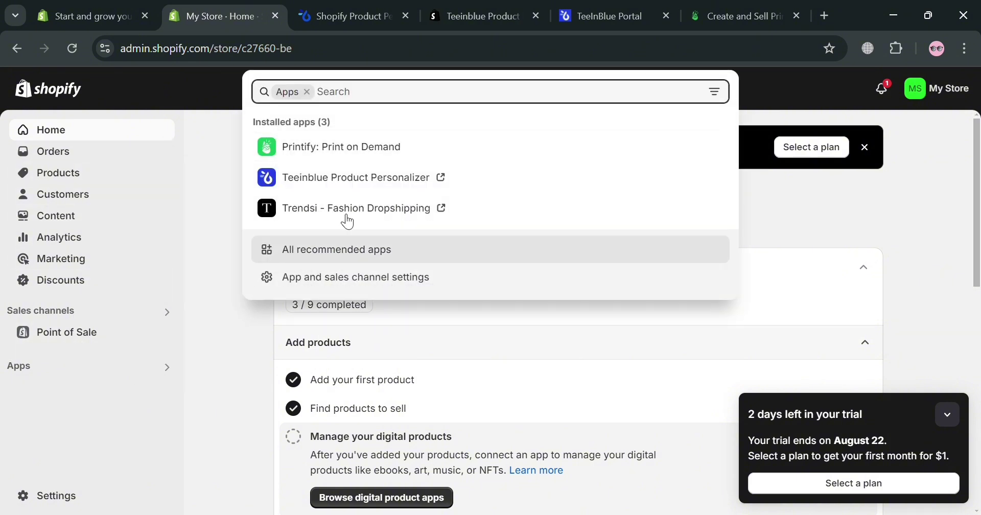
{"action": "left_click", "coordinate": [439, 250]}
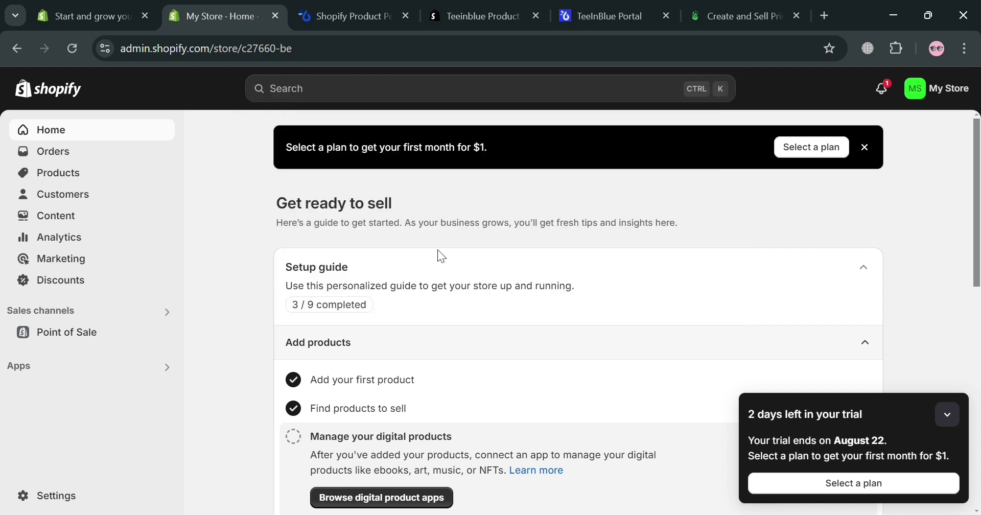
{"action": "scroll", "coordinate": [511, 443], "scroll_direction": "down", "scroll_amount": 3}
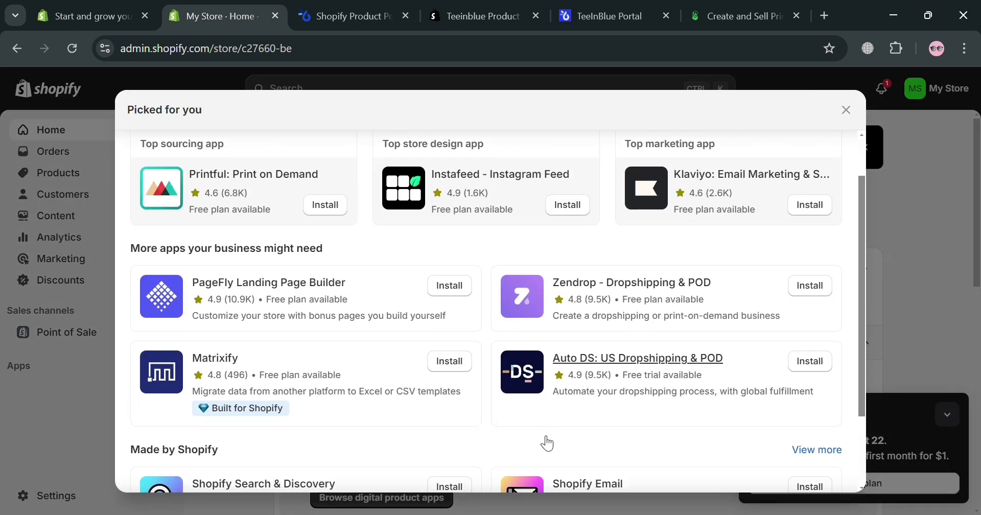
{"action": "left_click", "coordinate": [522, 477]}
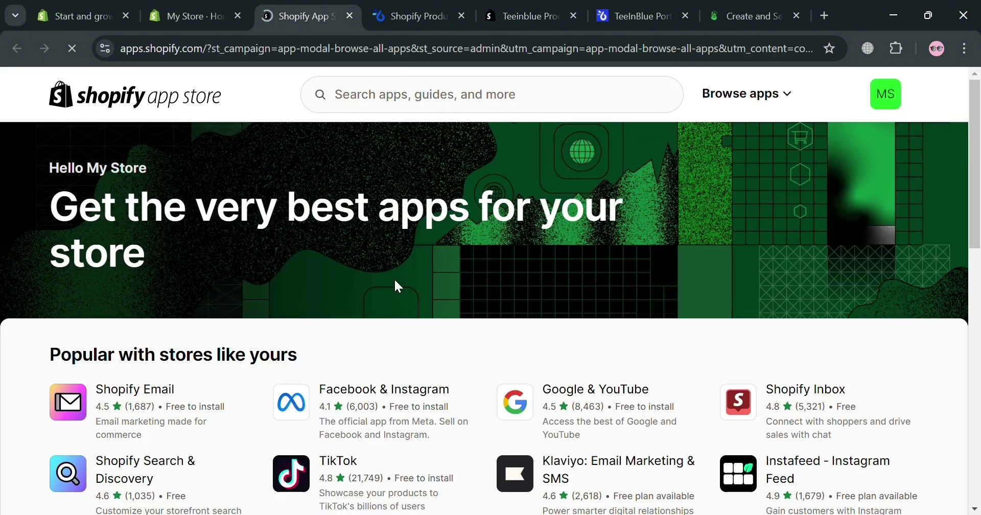
Search the App Store for 'tee' and open the Teeinblue Product Personalizer listing.
{"action": "left_click", "coordinate": [509, 104]}
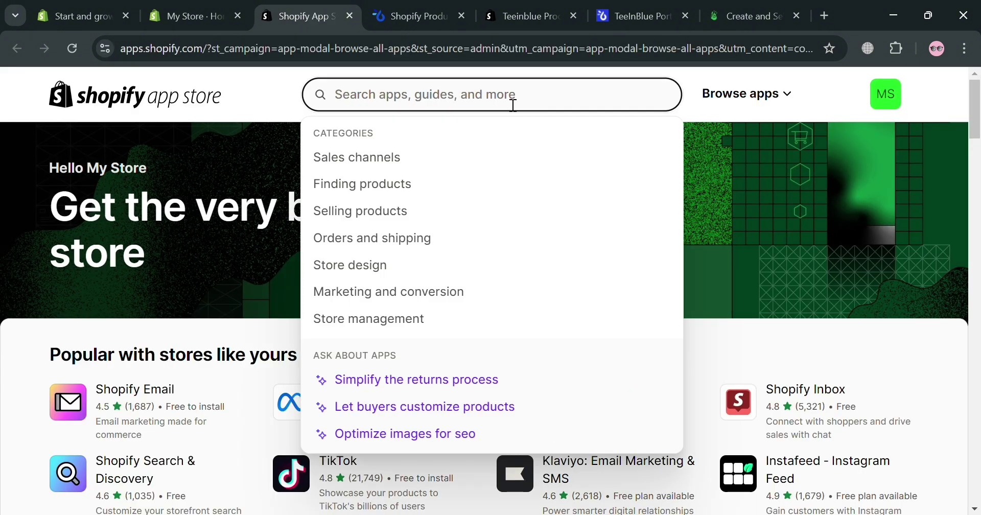
{"action": "type", "text": "tee"}
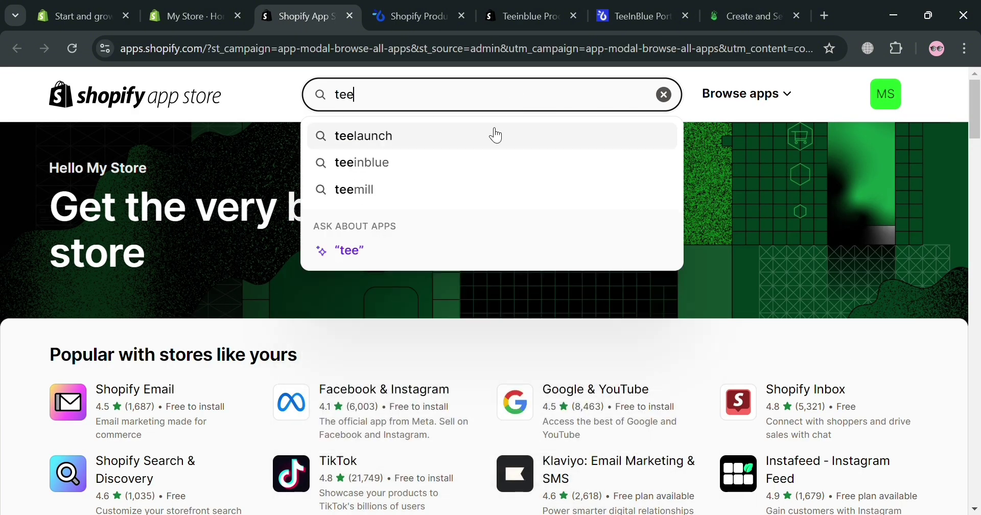
{"action": "left_click", "coordinate": [484, 162]}
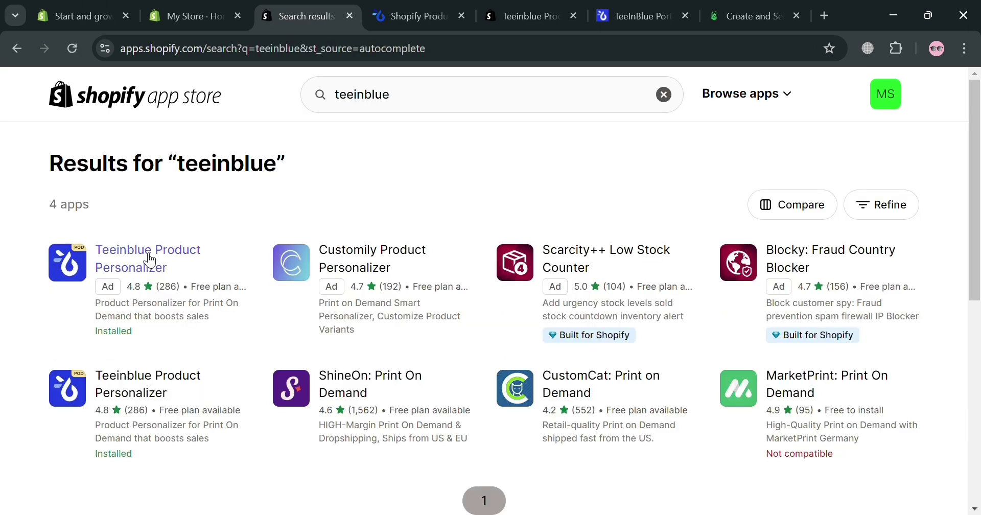
{"action": "left_click", "coordinate": [152, 264]}
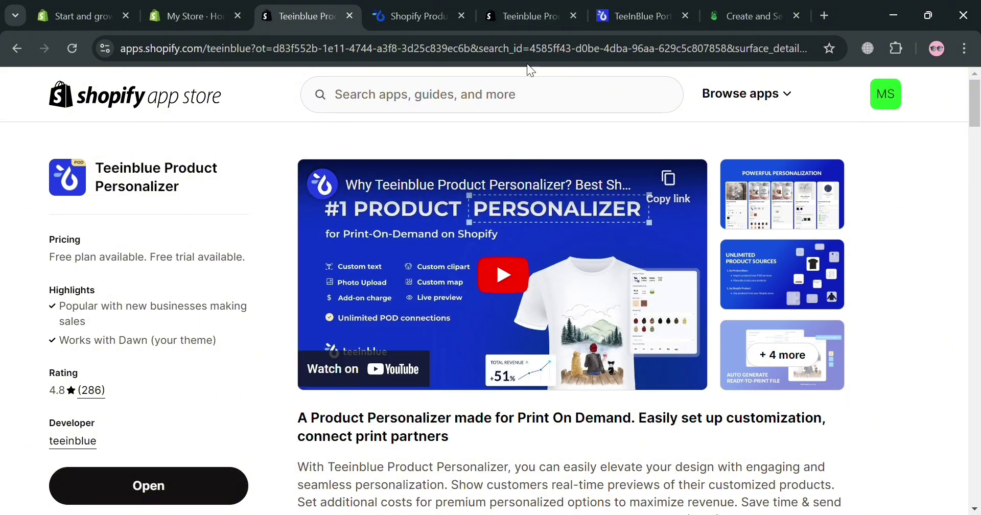
Review the Teeinblue listing, then return to the TeeInBlue Portal tab.
{"action": "scroll", "coordinate": [280, 439], "scroll_direction": "down", "scroll_amount": 1}
{"action": "scroll", "coordinate": [148, 482], "scroll_direction": "down", "scroll_amount": 5}
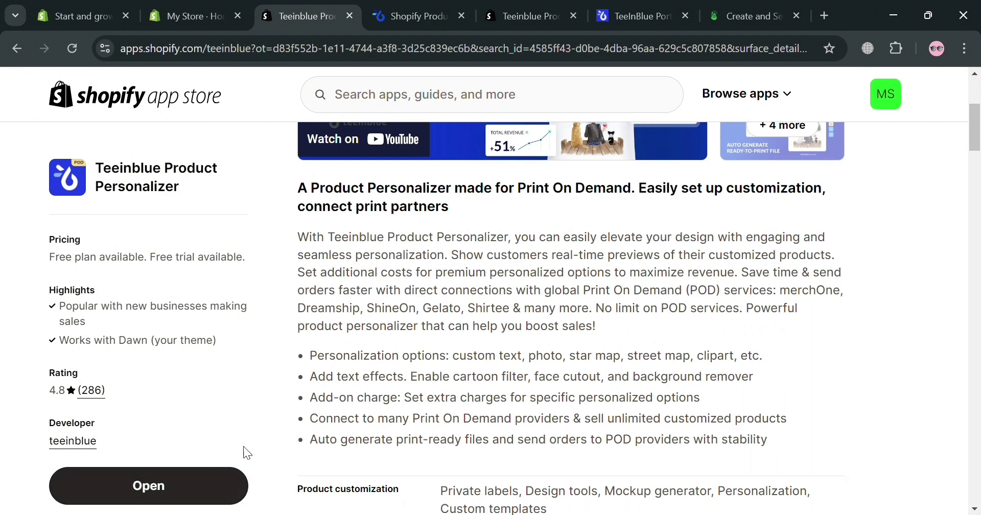
{"action": "scroll", "coordinate": [460, 306], "scroll_direction": "up", "scroll_amount": 5}
{"action": "scroll", "coordinate": [514, 338], "scroll_direction": "down", "scroll_amount": 9}
{"action": "scroll", "coordinate": [510, 331], "scroll_direction": "down", "scroll_amount": 8}
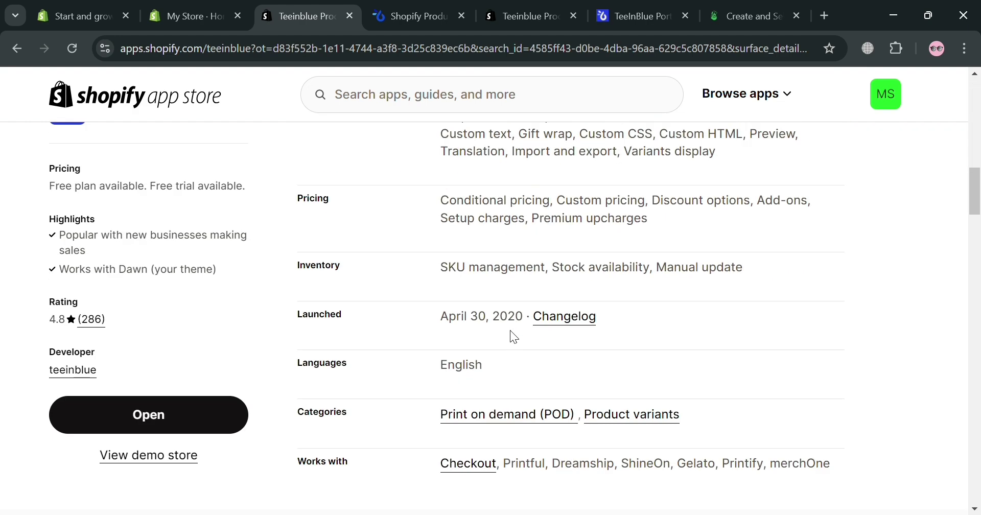
{"action": "scroll", "coordinate": [510, 330], "scroll_direction": "up", "scroll_amount": 7}
{"action": "scroll", "coordinate": [508, 356], "scroll_direction": "up", "scroll_amount": 5}
{"action": "scroll", "coordinate": [527, 449], "scroll_direction": "up", "scroll_amount": 3}
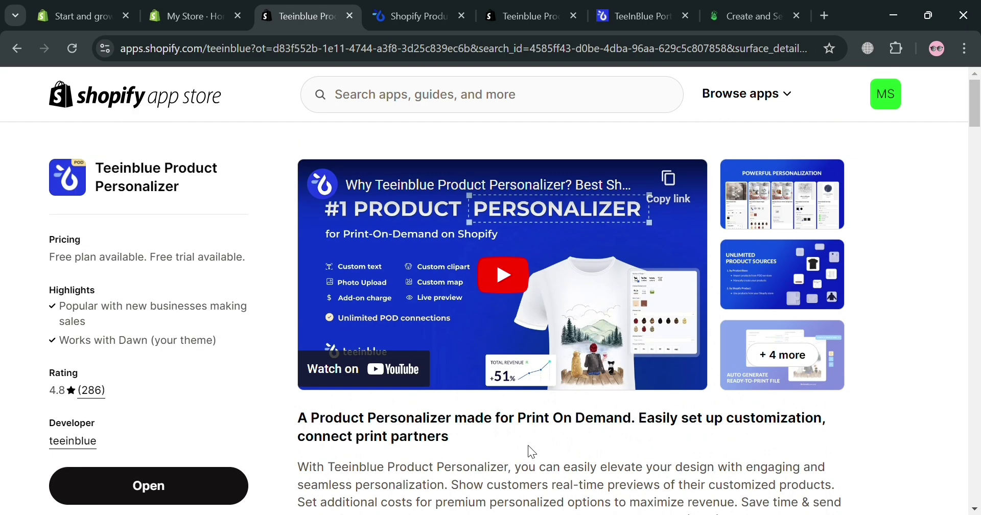
{"action": "left_click", "coordinate": [615, 18]}
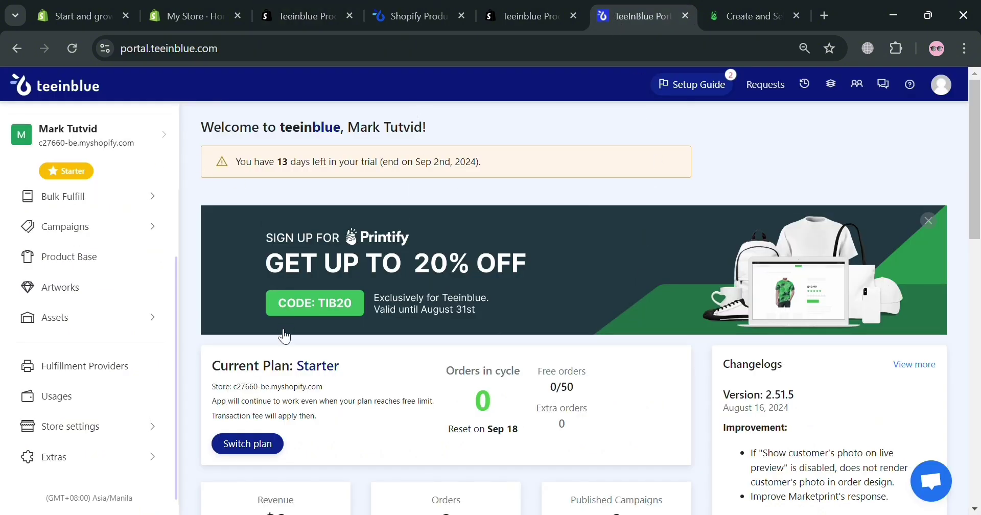
{"action": "scroll", "coordinate": [388, 304], "scroll_direction": "down", "scroll_amount": 1}
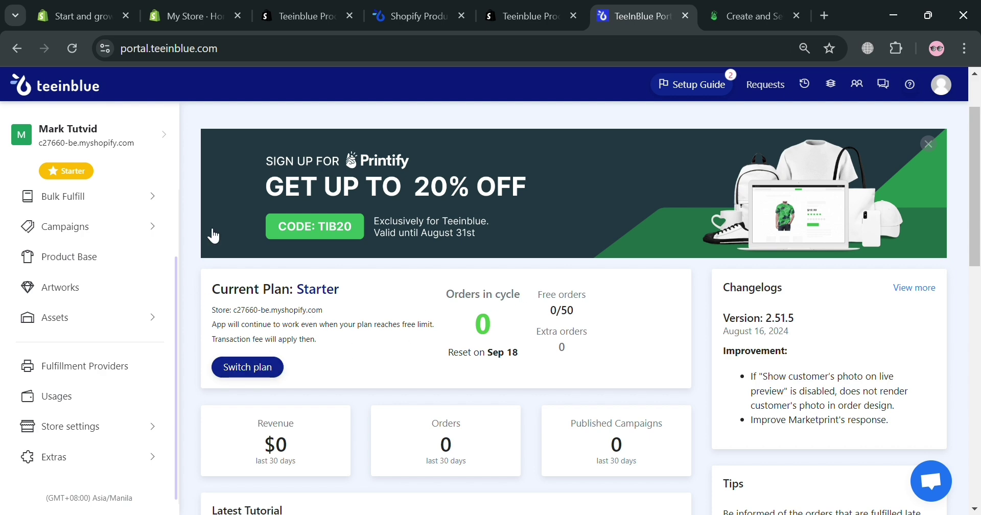
{"action": "scroll", "coordinate": [509, 320], "scroll_direction": "down", "scroll_amount": 1}
{"action": "scroll", "coordinate": [506, 307], "scroll_direction": "down", "scroll_amount": 4}
{"action": "scroll", "coordinate": [354, 351], "scroll_direction": "up", "scroll_amount": 6}
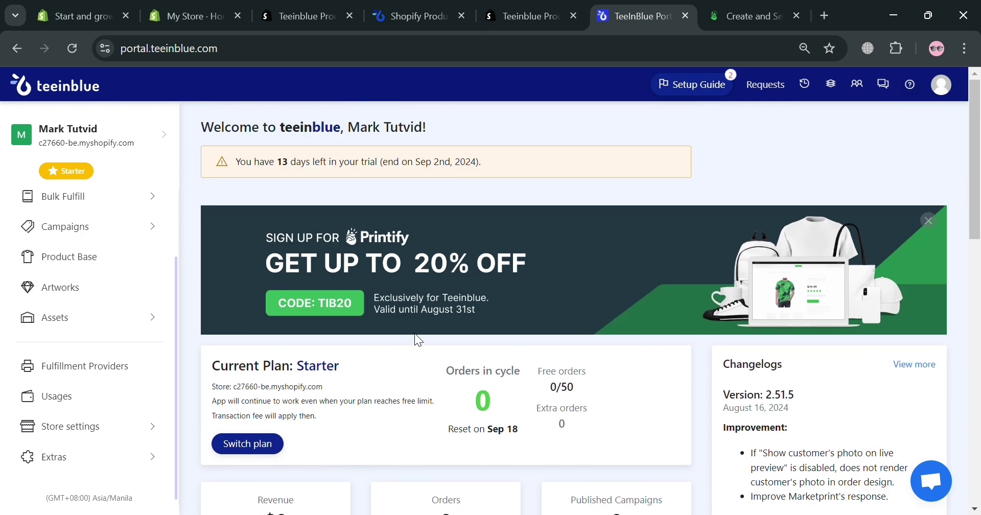
{"action": "scroll", "coordinate": [489, 300], "scroll_direction": "down", "scroll_amount": 5}
{"action": "scroll", "coordinate": [475, 351], "scroll_direction": "down", "scroll_amount": 8}
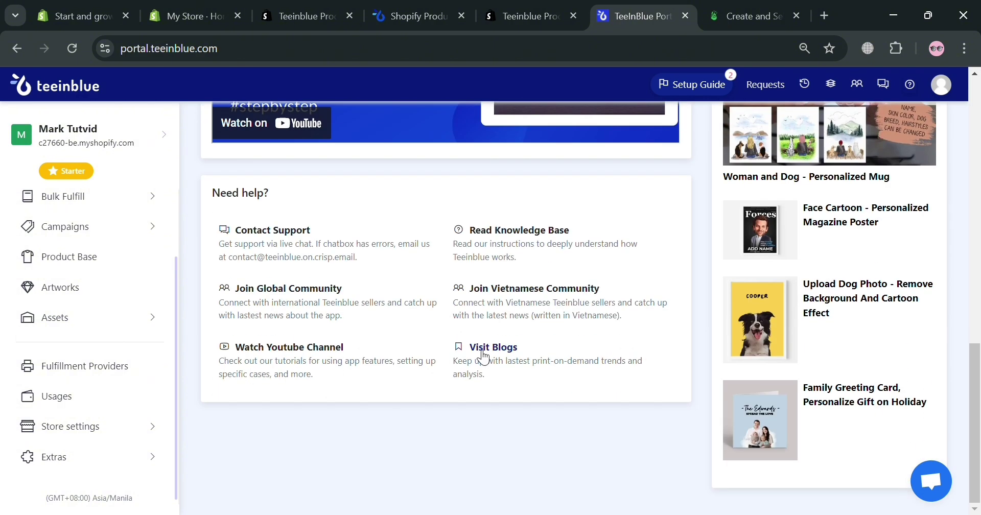
{"action": "scroll", "coordinate": [500, 381], "scroll_direction": "up", "scroll_amount": 7}
{"action": "scroll", "coordinate": [498, 381], "scroll_direction": "up", "scroll_amount": 7}
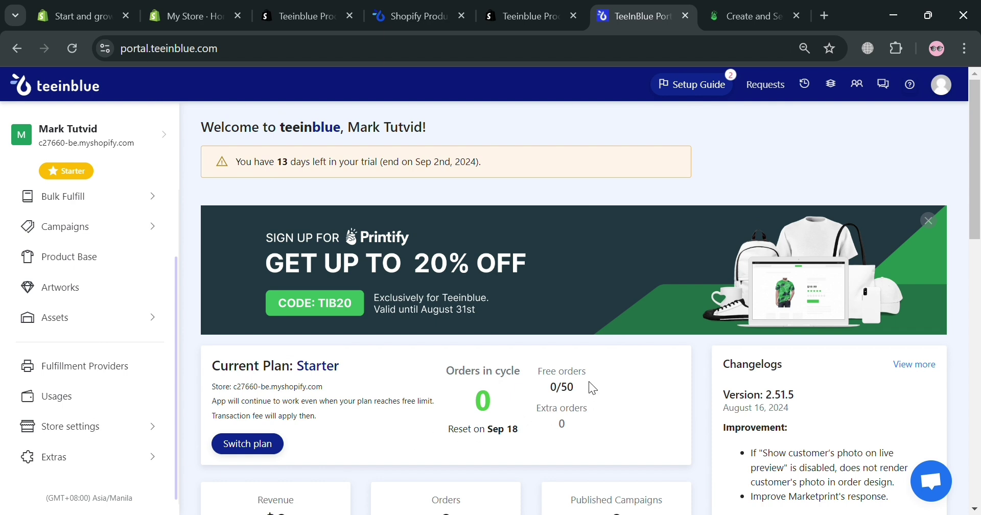
Open Printify's View Details under Fulfillment Providers, then switch to the Printify tab.
{"action": "left_click", "coordinate": [99, 375]}
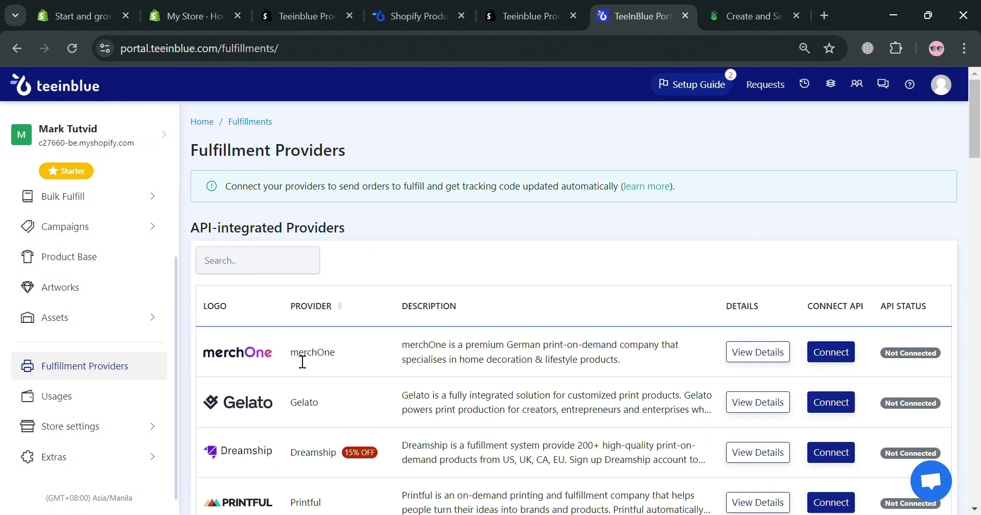
{"action": "scroll", "coordinate": [464, 361], "scroll_direction": "down", "scroll_amount": 5}
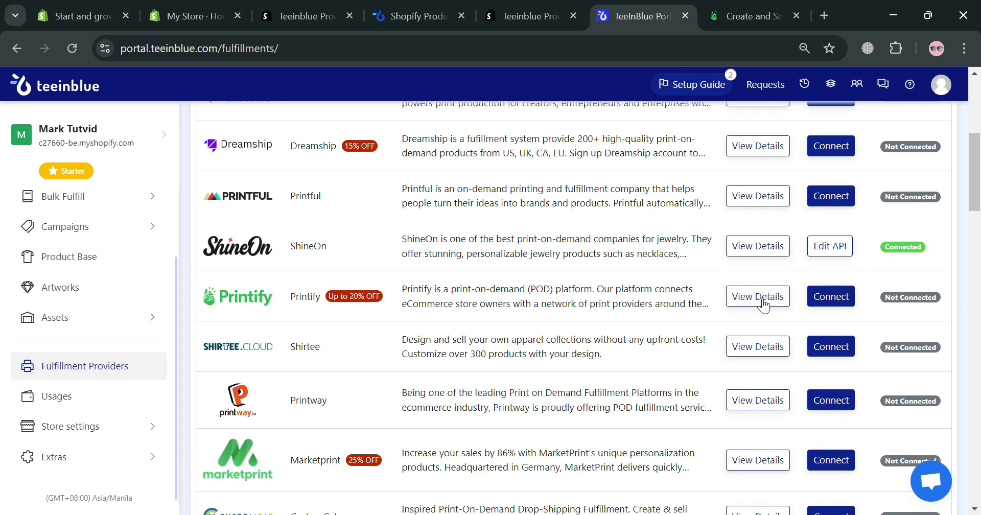
{"action": "left_click", "coordinate": [779, 300]}
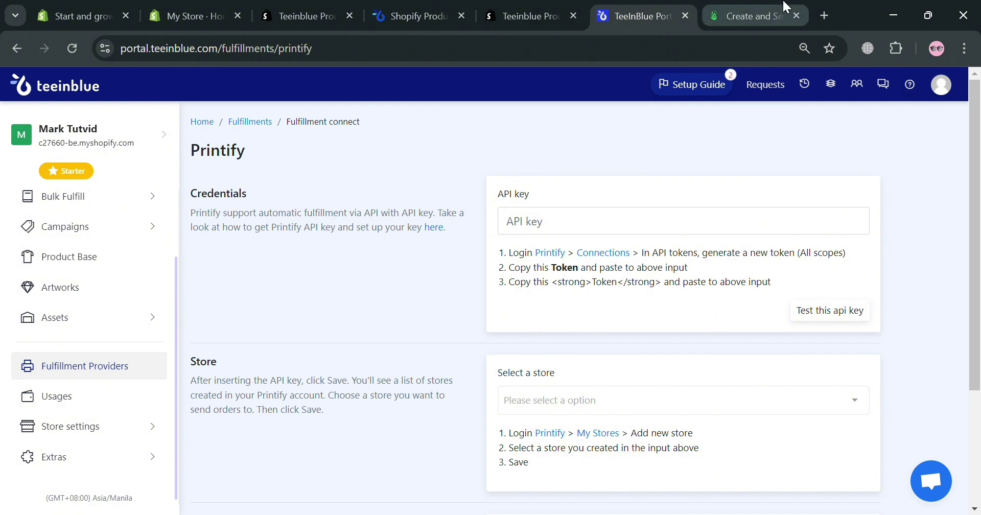
{"action": "left_click", "coordinate": [750, 6]}
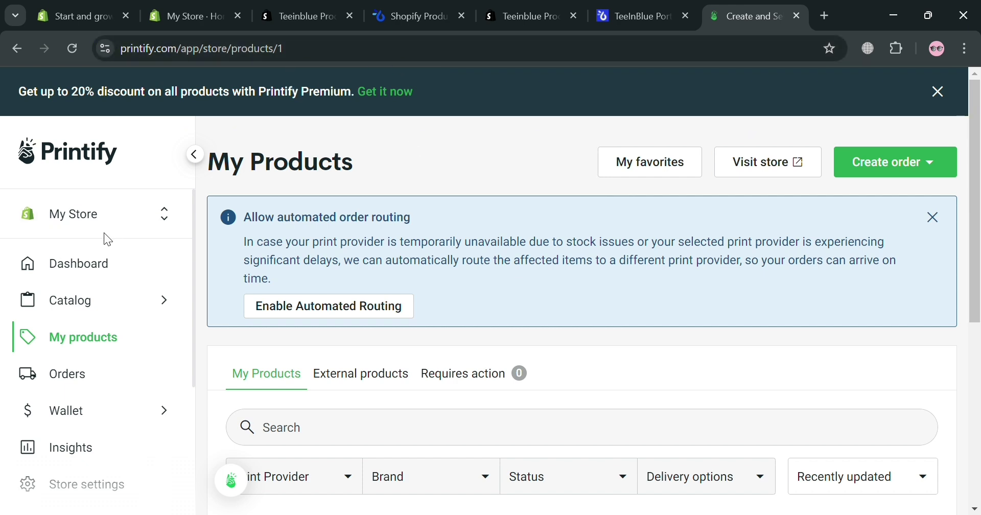
Check Printify's connected stores and dashboard, then glance back at the Teeinblue connection page.
{"action": "left_click", "coordinate": [141, 214]}
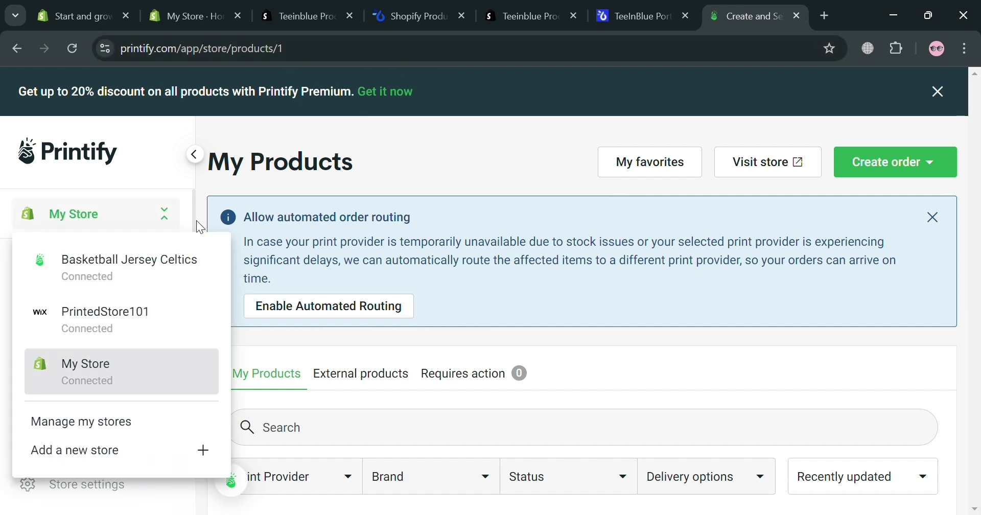
{"action": "left_click", "coordinate": [170, 370]}
{"action": "scroll", "coordinate": [149, 368], "scroll_direction": "down", "scroll_amount": 3}
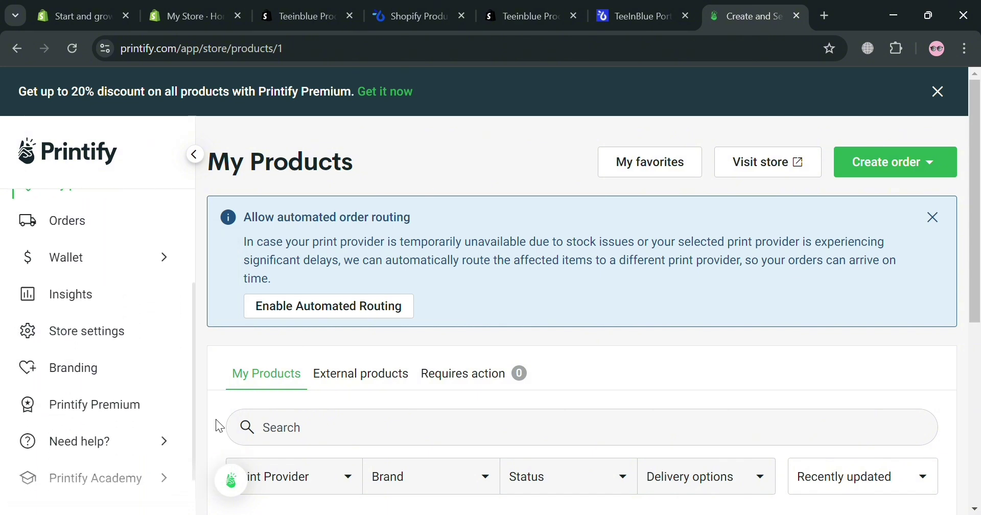
{"action": "scroll", "coordinate": [134, 352], "scroll_direction": "up", "scroll_amount": 3}
{"action": "left_click", "coordinate": [125, 260]}
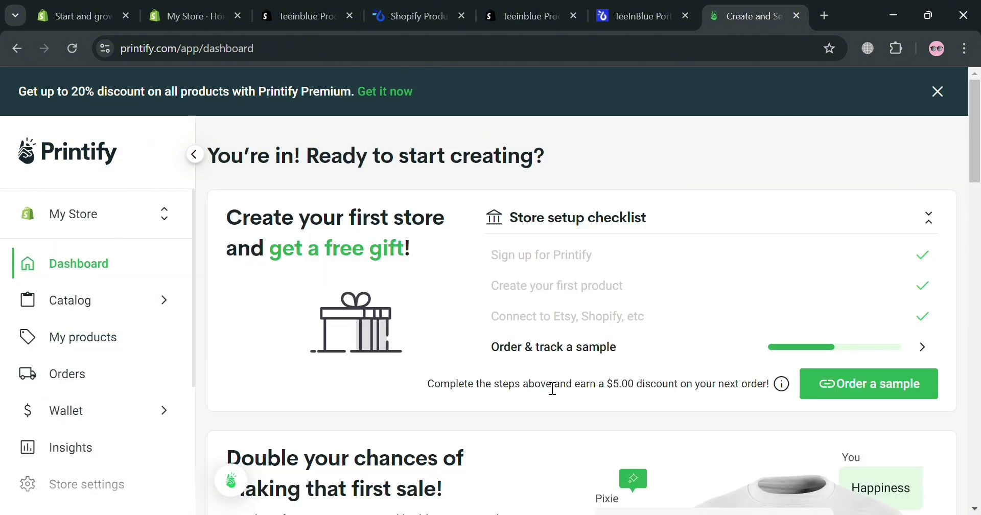
{"action": "left_click", "coordinate": [633, 17]}
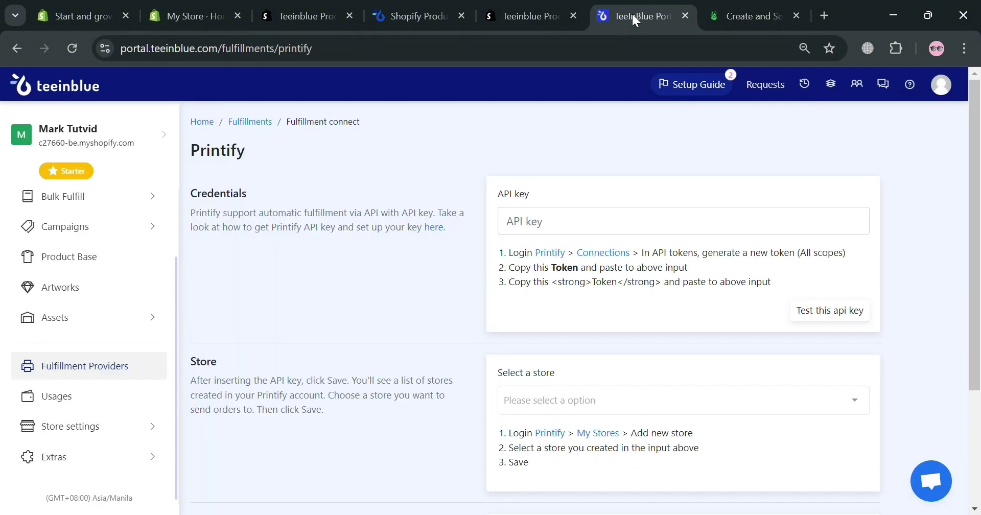
Generate a full-access Printify API token named Teeinblue and select it for copying.
{"action": "left_click", "coordinate": [600, 258]}
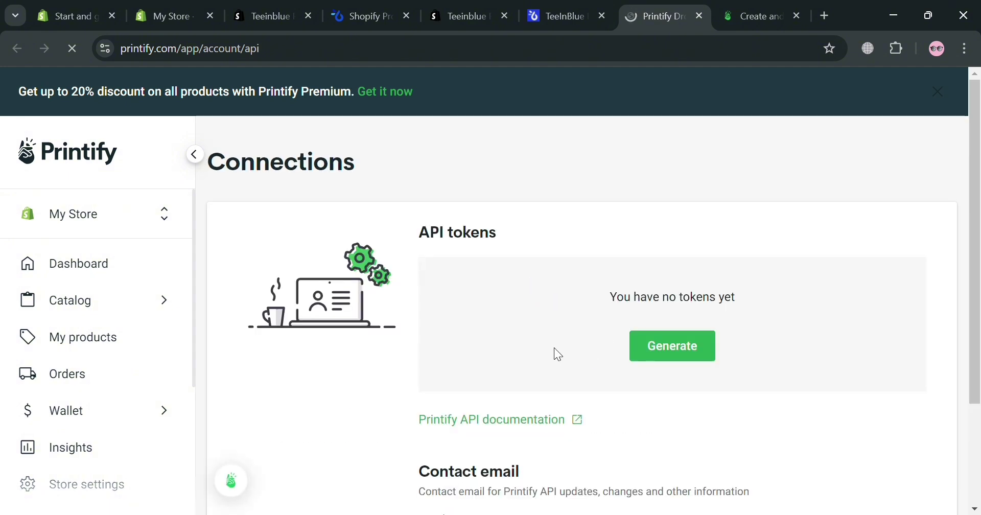
{"action": "scroll", "coordinate": [822, 333], "scroll_direction": "down", "scroll_amount": 1}
{"action": "left_click", "coordinate": [705, 357]}
{"action": "left_click", "coordinate": [442, 231]}
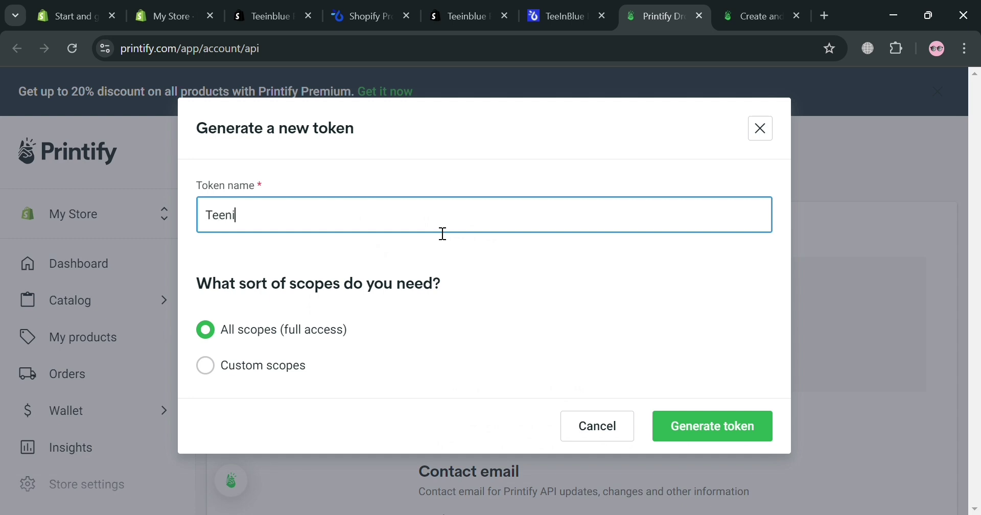
{"action": "type", "text": "inblue"}
{"action": "left_click", "coordinate": [694, 435]}
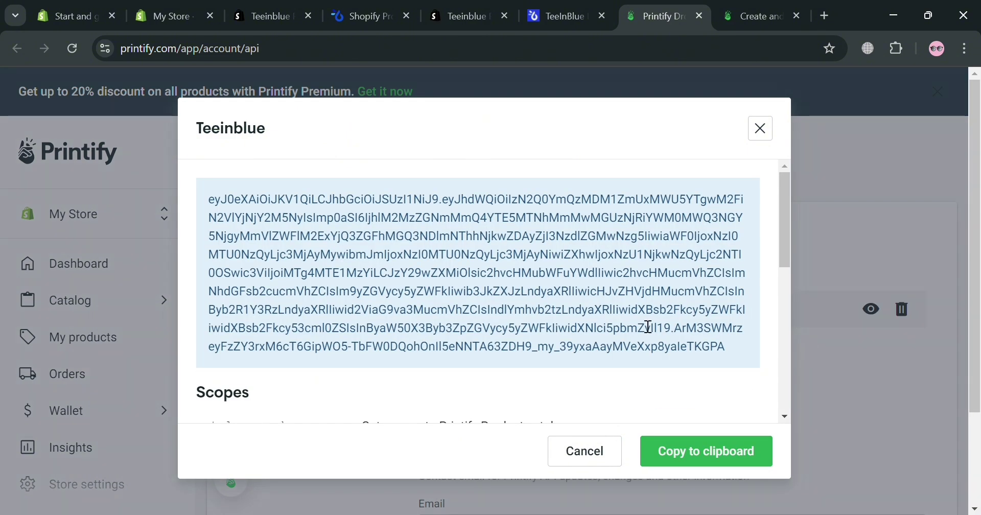
{"action": "triple_click", "coordinate": [636, 318]}
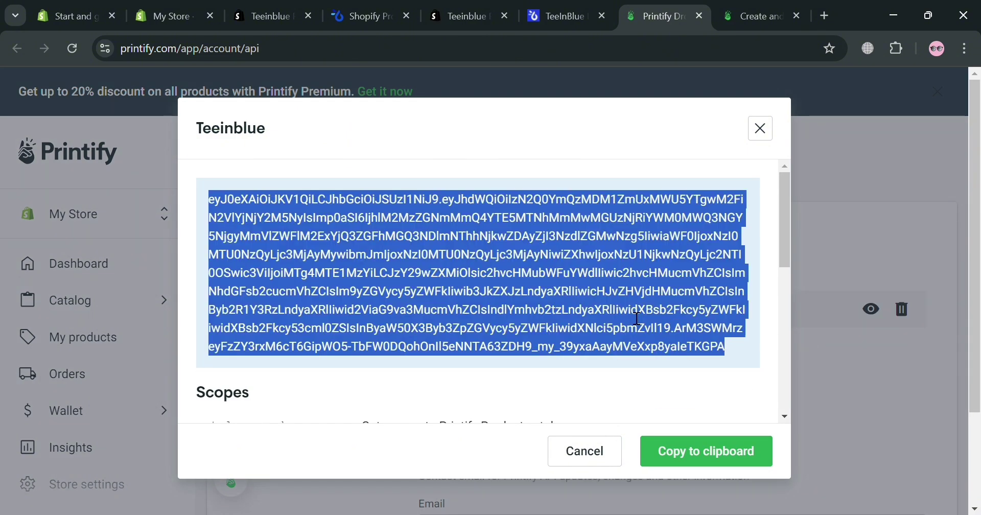
Paste the Printify token as the API key, validate it, and save the connection.
{"action": "left_click", "coordinate": [594, 7]}
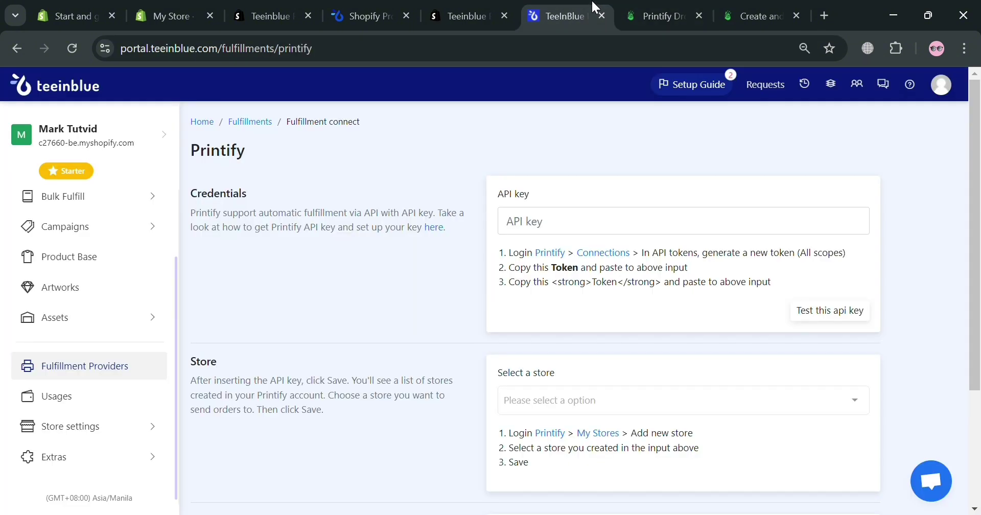
{"action": "left_click", "coordinate": [622, 235]}
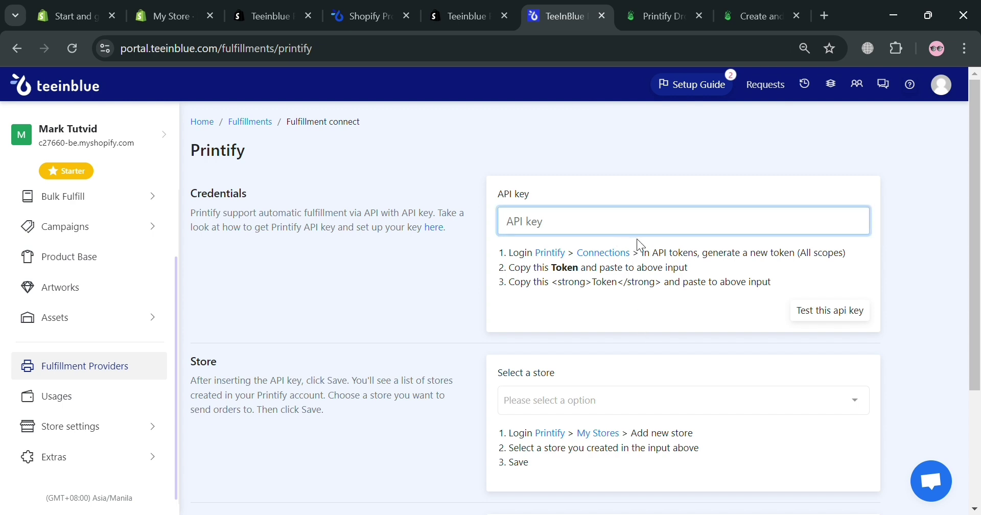
{"action": "key", "text": "ctrl+v"}
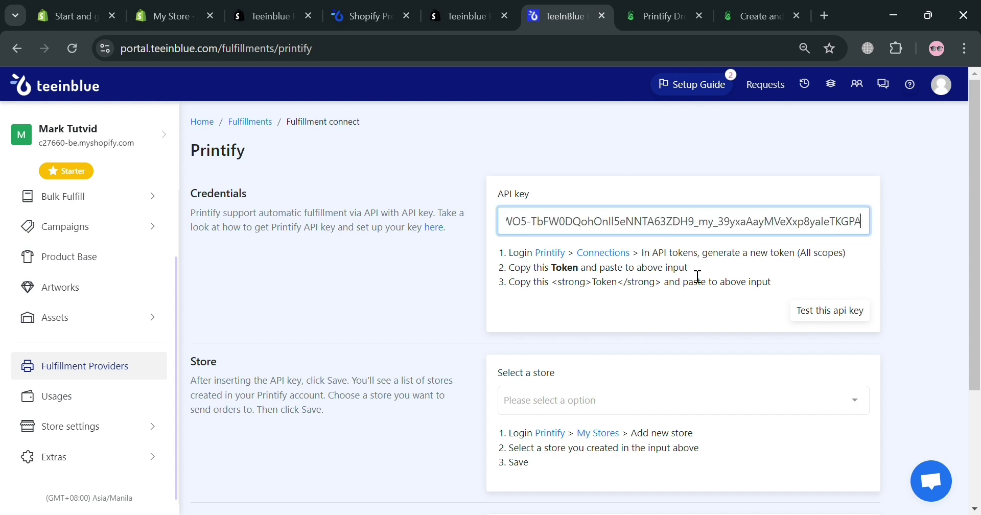
{"action": "left_click", "coordinate": [835, 316]}
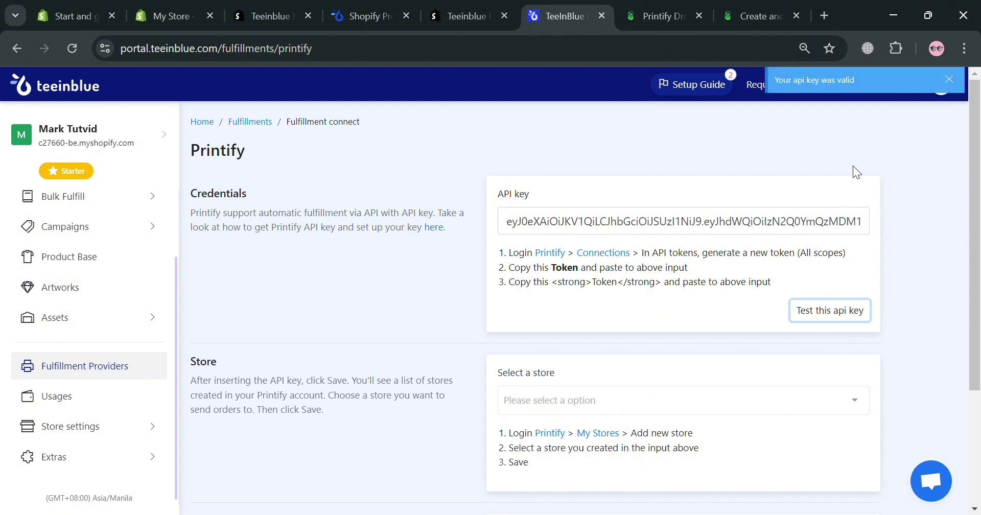
{"action": "scroll", "coordinate": [718, 378], "scroll_direction": "down", "scroll_amount": 3}
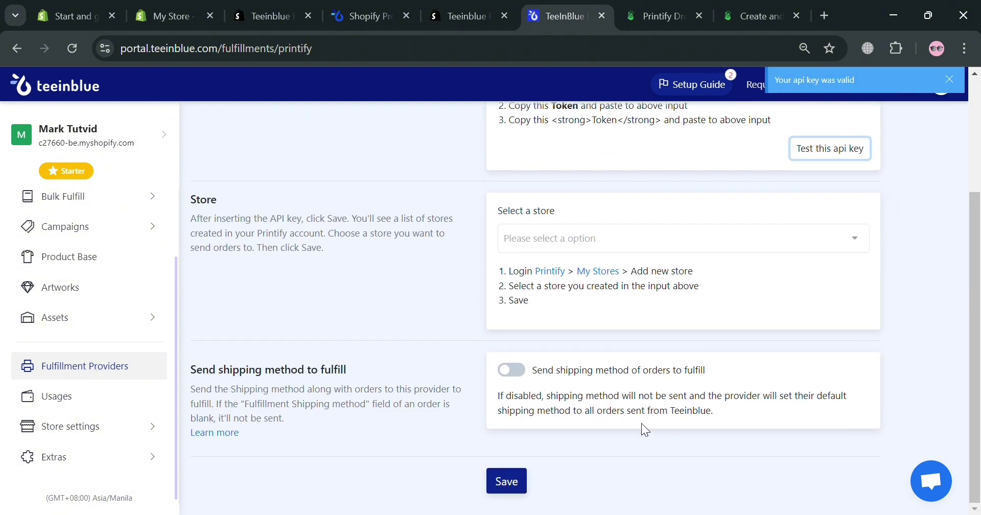
{"action": "left_click", "coordinate": [515, 486]}
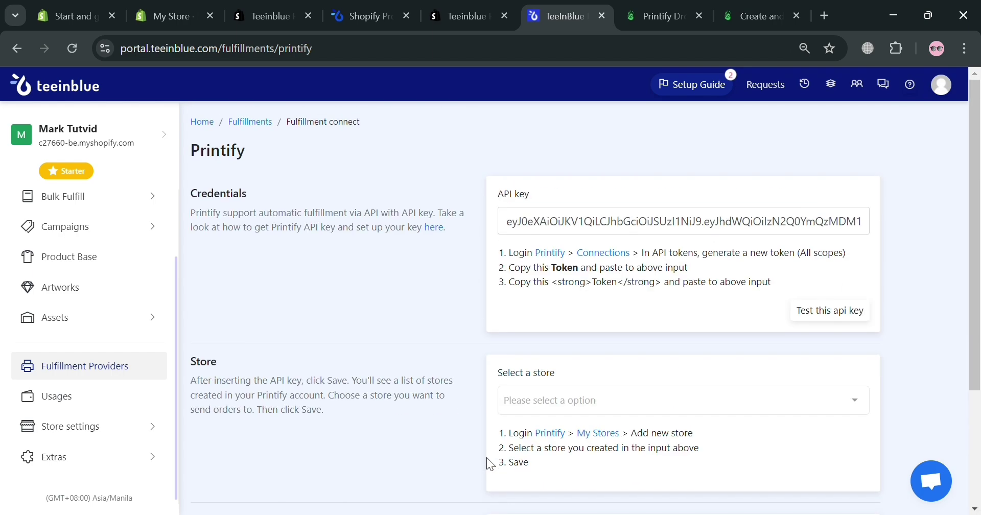
Return to the fulfillment providers list and go to Product Base.
{"action": "left_click", "coordinate": [250, 126]}
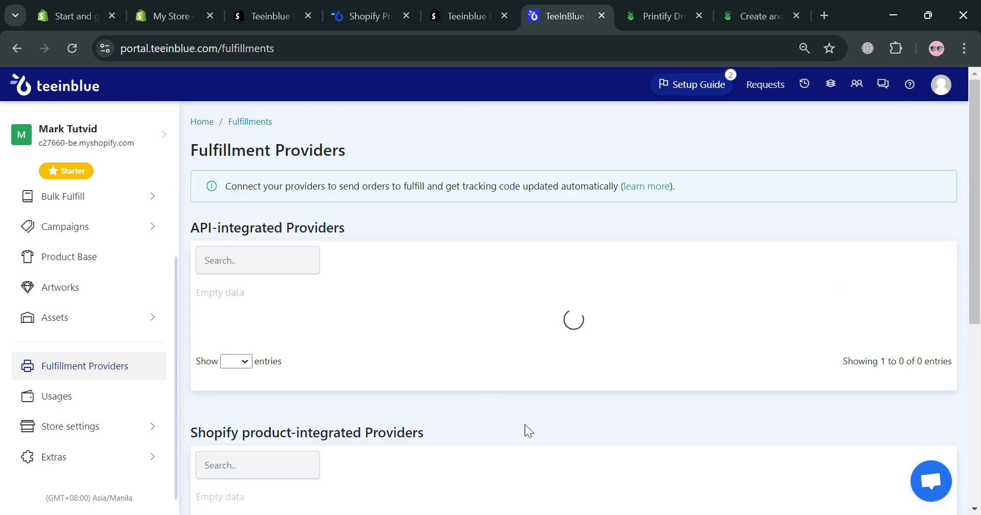
{"action": "scroll", "coordinate": [650, 440], "scroll_direction": "down", "scroll_amount": 5}
{"action": "scroll", "coordinate": [648, 434], "scroll_direction": "down", "scroll_amount": 5}
{"action": "scroll", "coordinate": [886, 246], "scroll_direction": "up", "scroll_amount": 4}
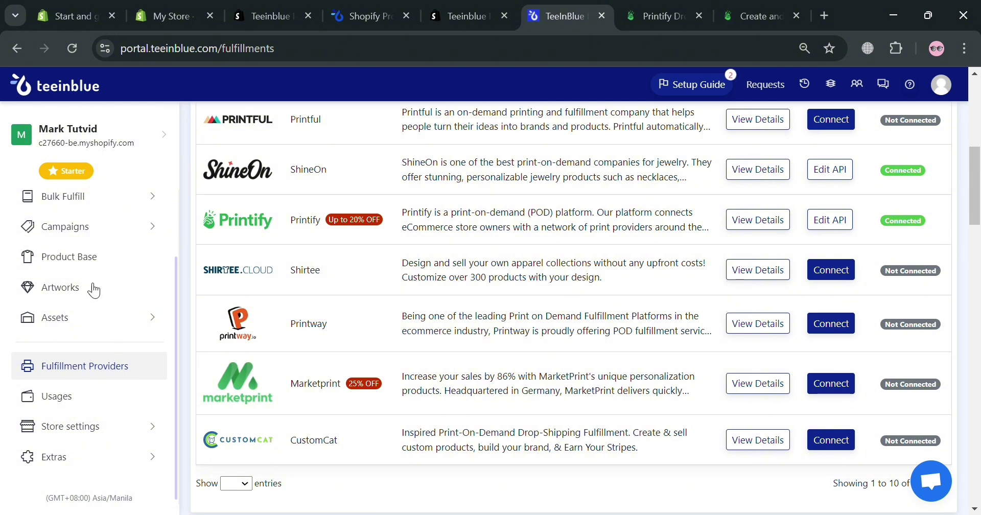
{"action": "left_click", "coordinate": [94, 263]}
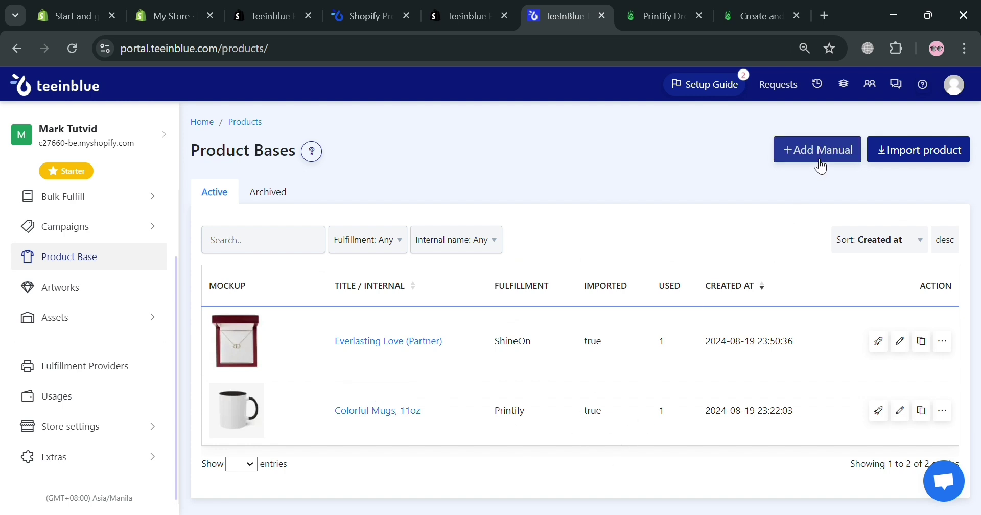
Start an import from PRINTIFY and browse its product catalog.
{"action": "left_click", "coordinate": [907, 152]}
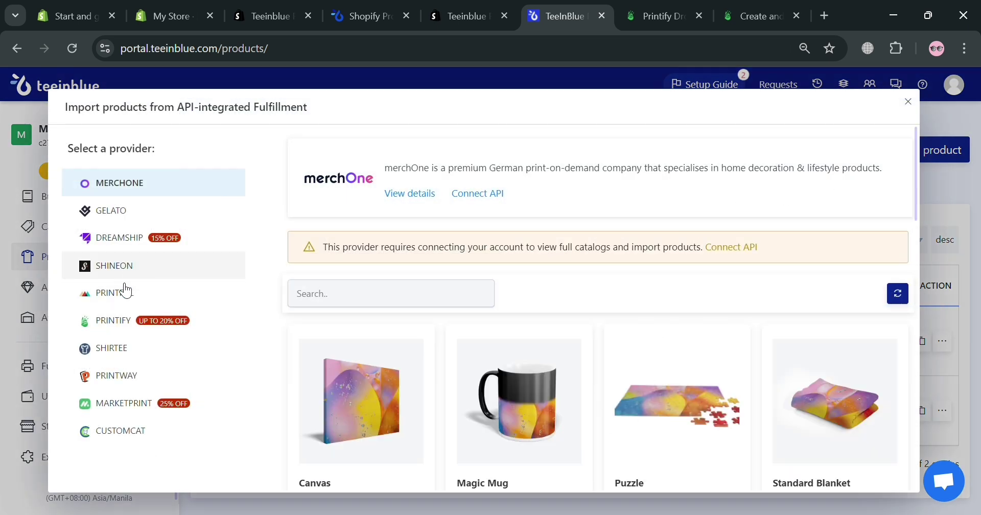
{"action": "left_click", "coordinate": [113, 326]}
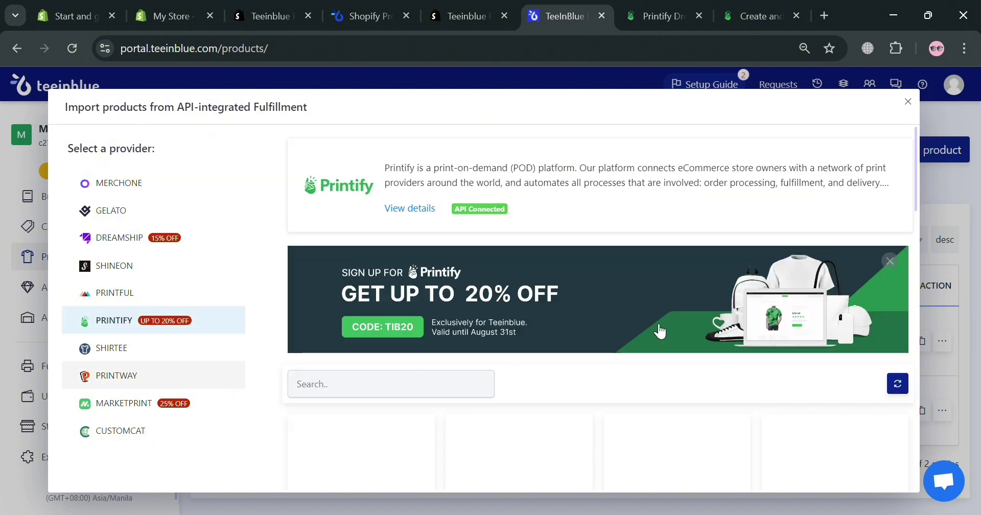
{"action": "scroll", "coordinate": [653, 323], "scroll_direction": "down", "scroll_amount": 5}
{"action": "scroll", "coordinate": [660, 327], "scroll_direction": "down", "scroll_amount": 5}
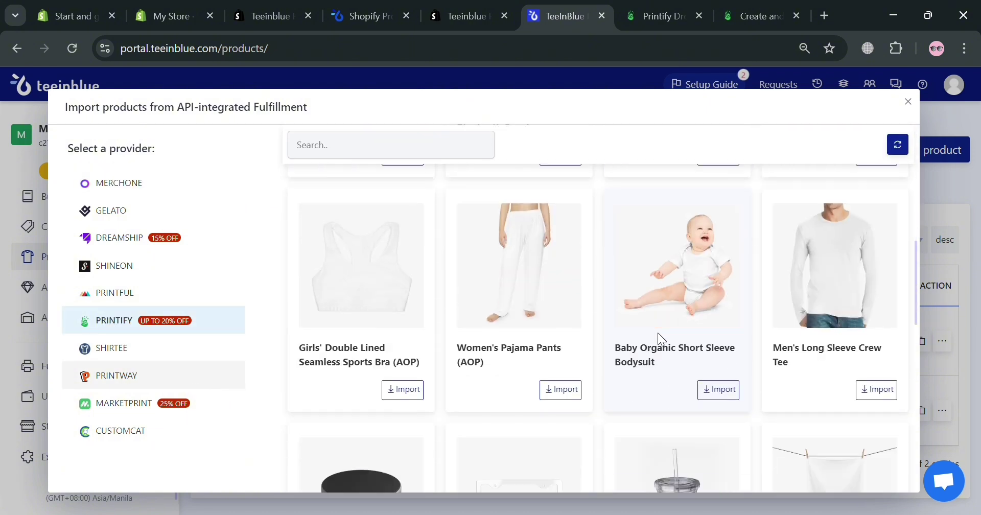
{"action": "scroll", "coordinate": [575, 380], "scroll_direction": "down", "scroll_amount": 5}
{"action": "scroll", "coordinate": [573, 379], "scroll_direction": "down", "scroll_amount": 3}
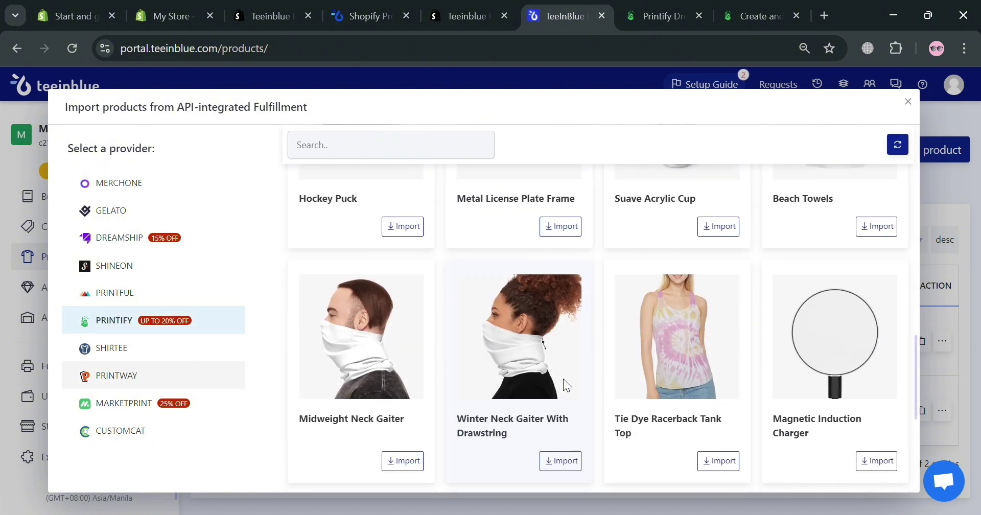
{"action": "scroll", "coordinate": [663, 367], "scroll_direction": "up", "scroll_amount": 6}
{"action": "scroll", "coordinate": [691, 356], "scroll_direction": "up", "scroll_amount": 10}
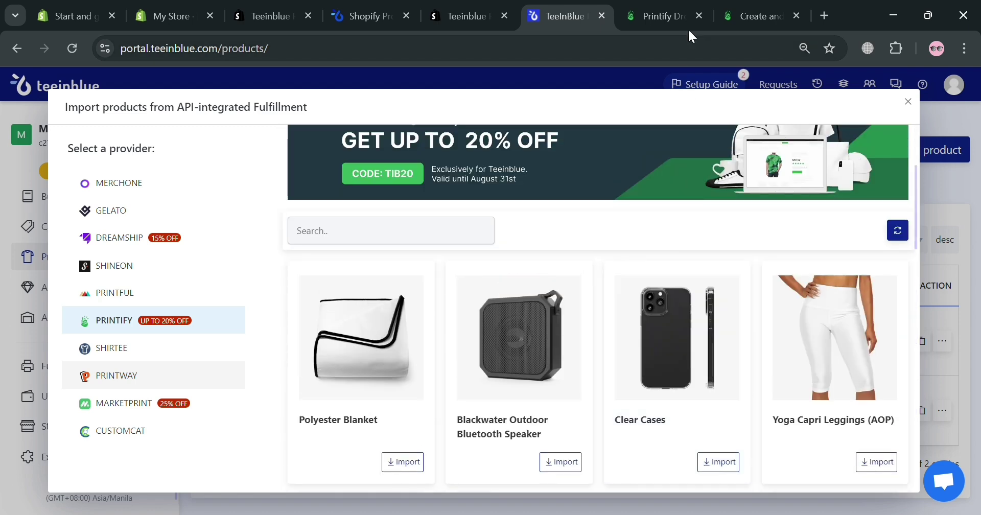
Confirm the product name in Printify, then search the catalog for 'Unisex jersey long sleeve'.
{"action": "left_click", "coordinate": [756, 16]}
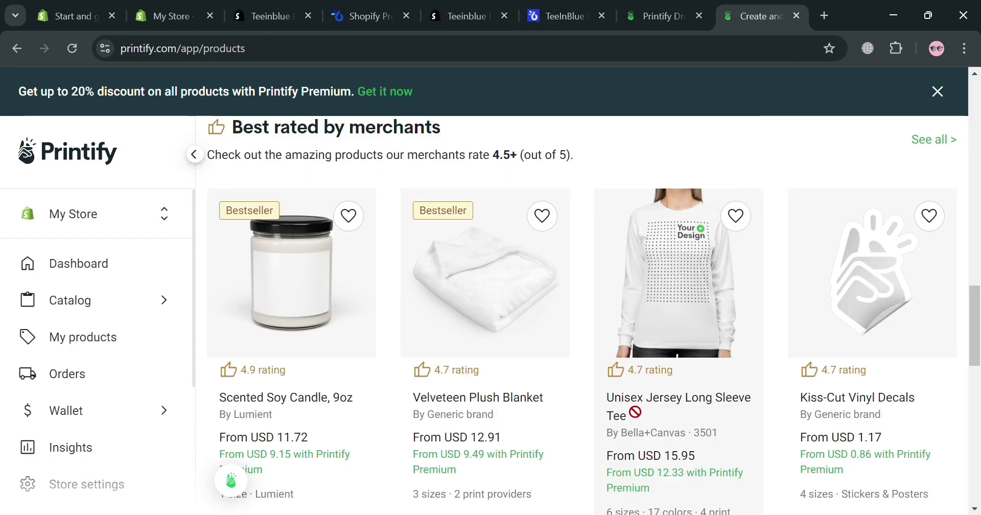
{"action": "left_click", "coordinate": [565, 8]}
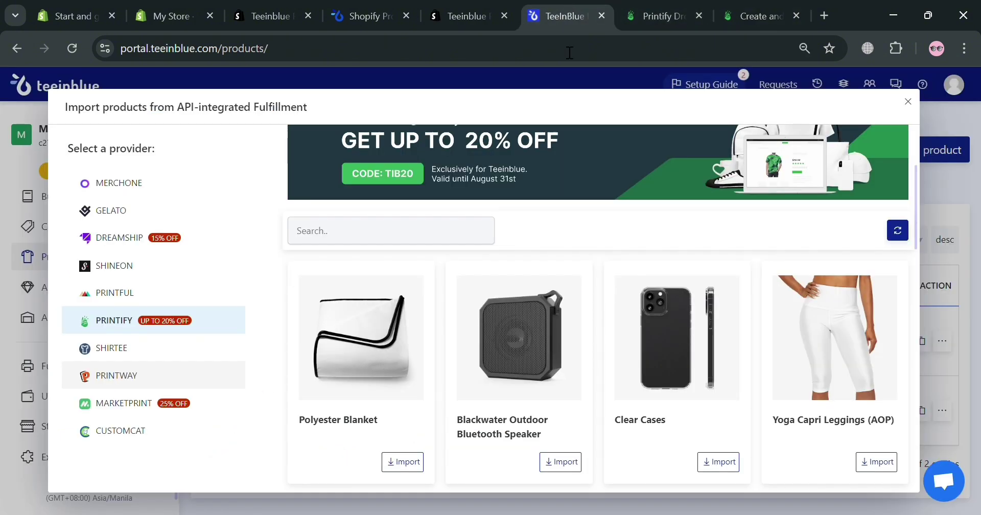
{"action": "left_click", "coordinate": [448, 232]}
{"action": "type", "text": "Unisex jersey long sleeve"}
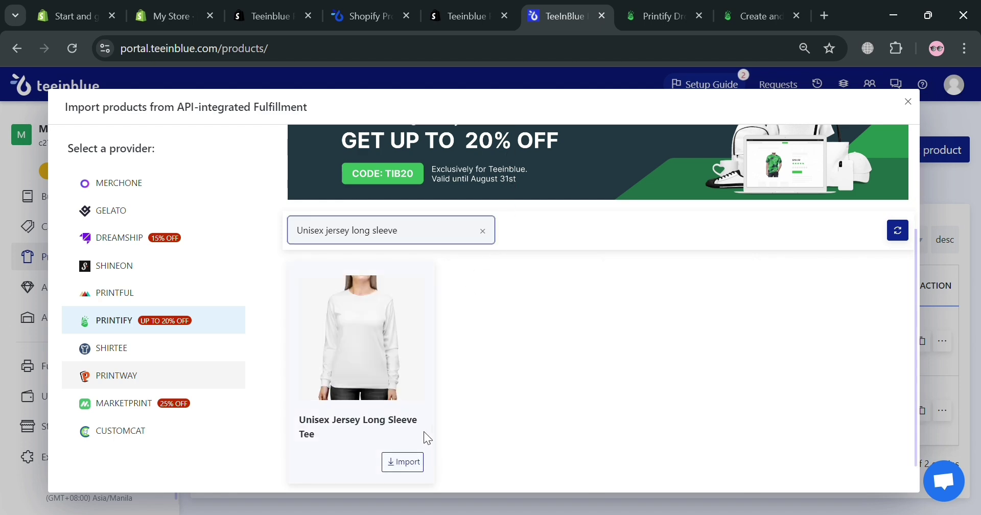
Import the Unisex Jersey Long Sleeve Tee via Print Geek, size 3XL only, and open it.
{"action": "left_click", "coordinate": [404, 463]}
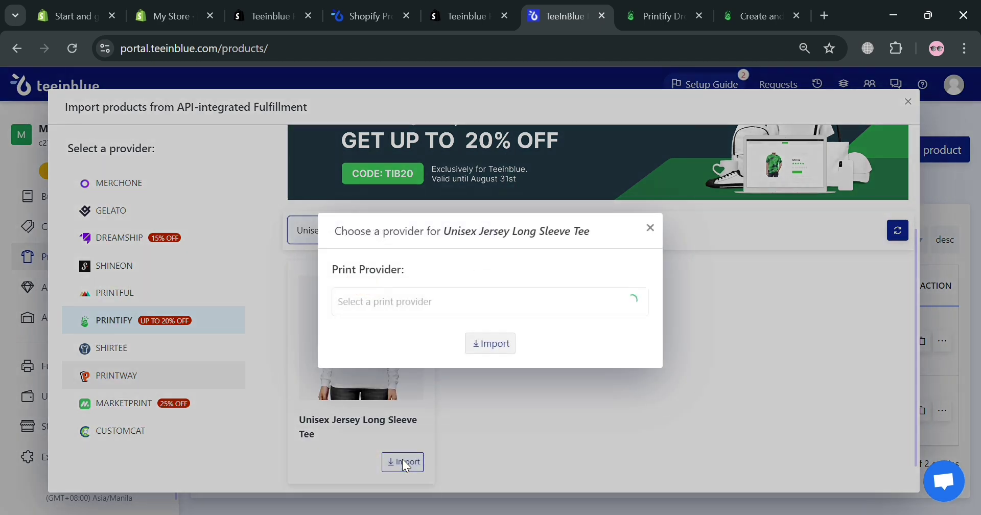
{"action": "left_click", "coordinate": [451, 309]}
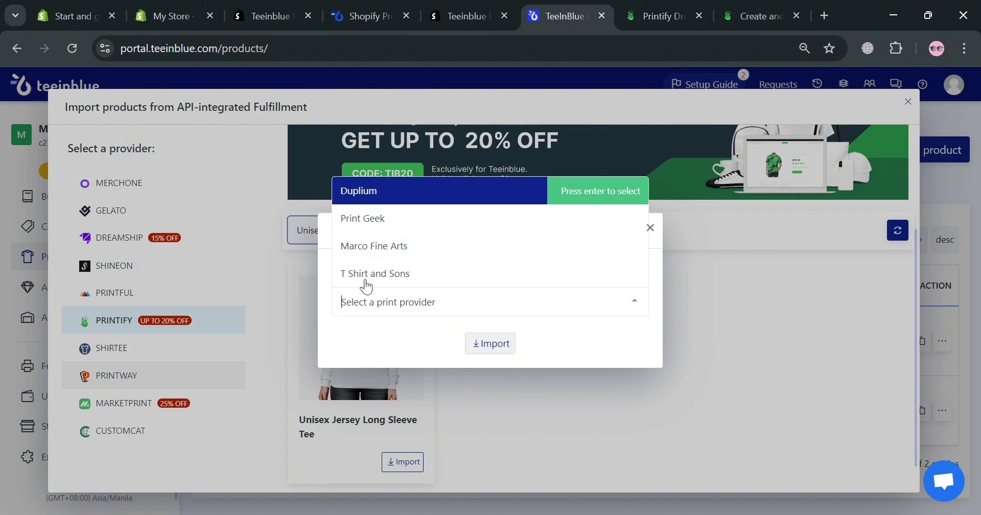
{"action": "left_click", "coordinate": [376, 218]}
{"action": "left_click", "coordinate": [492, 341]}
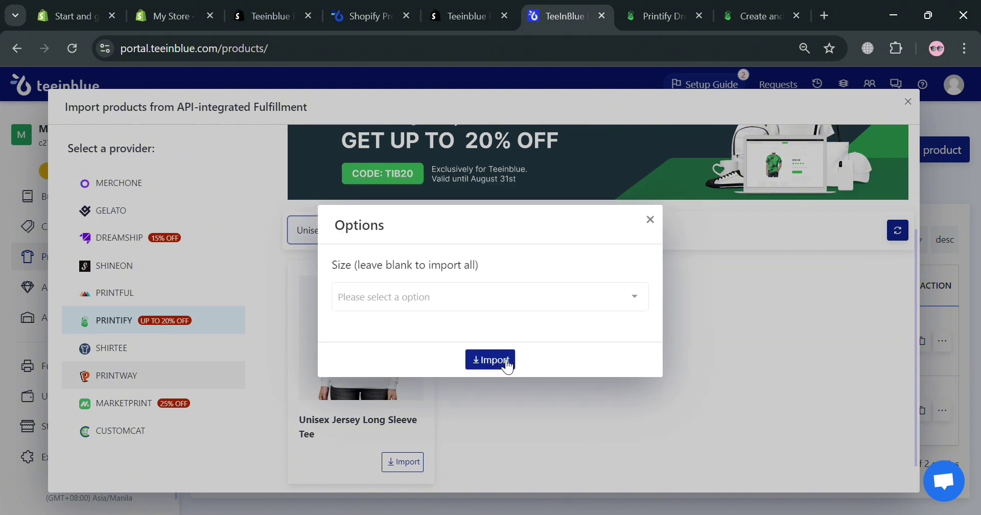
{"action": "left_click", "coordinate": [523, 298]}
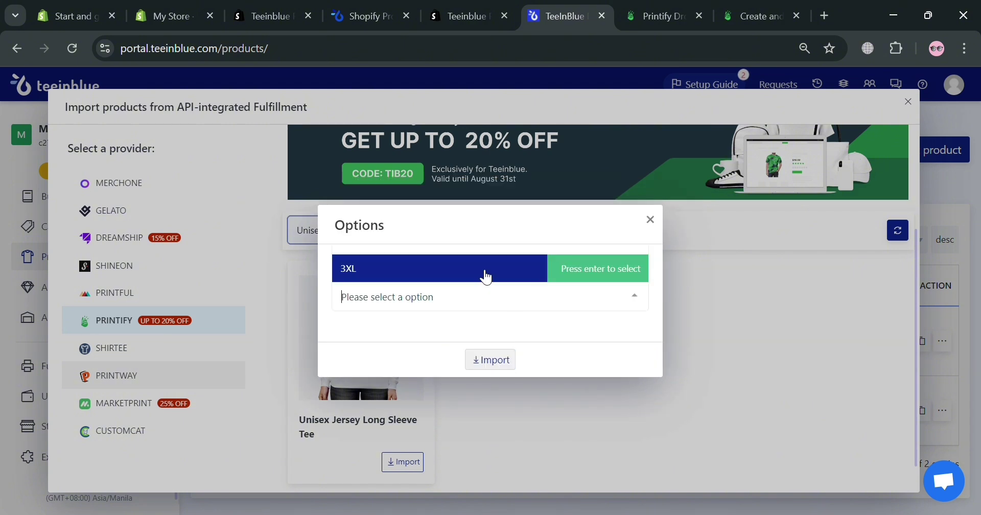
{"action": "left_click", "coordinate": [486, 278]}
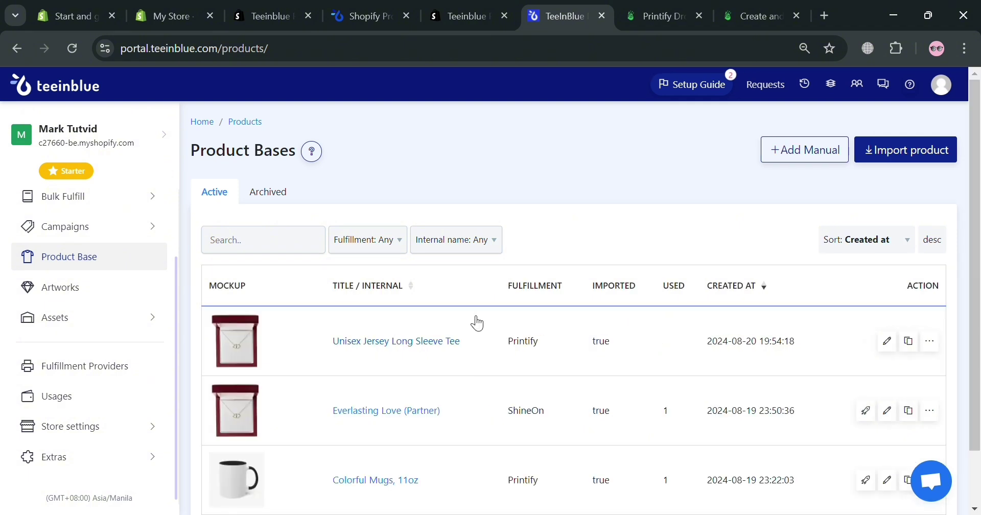
{"action": "scroll", "coordinate": [409, 363], "scroll_direction": "down", "scroll_amount": 1}
{"action": "scroll", "coordinate": [408, 363], "scroll_direction": "down", "scroll_amount": 1}
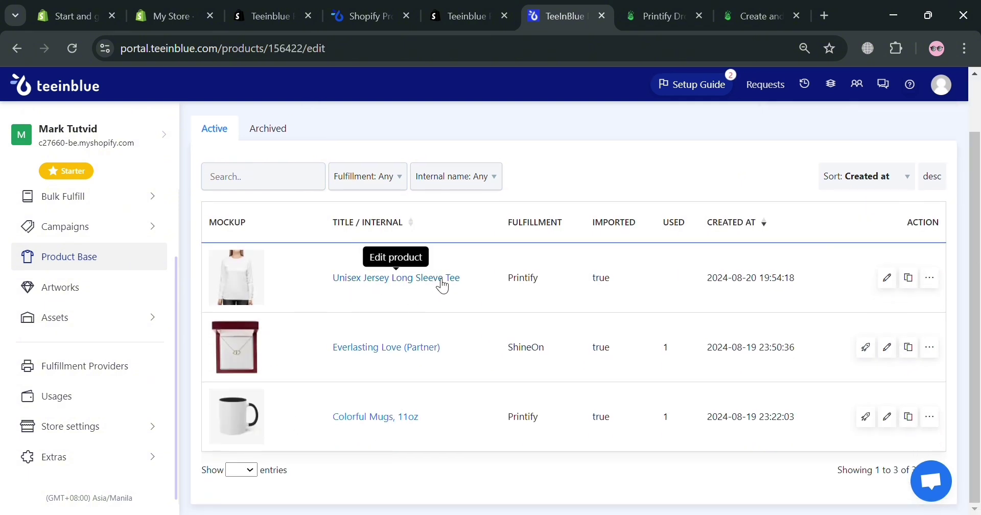
{"action": "left_click", "coordinate": [445, 285]}
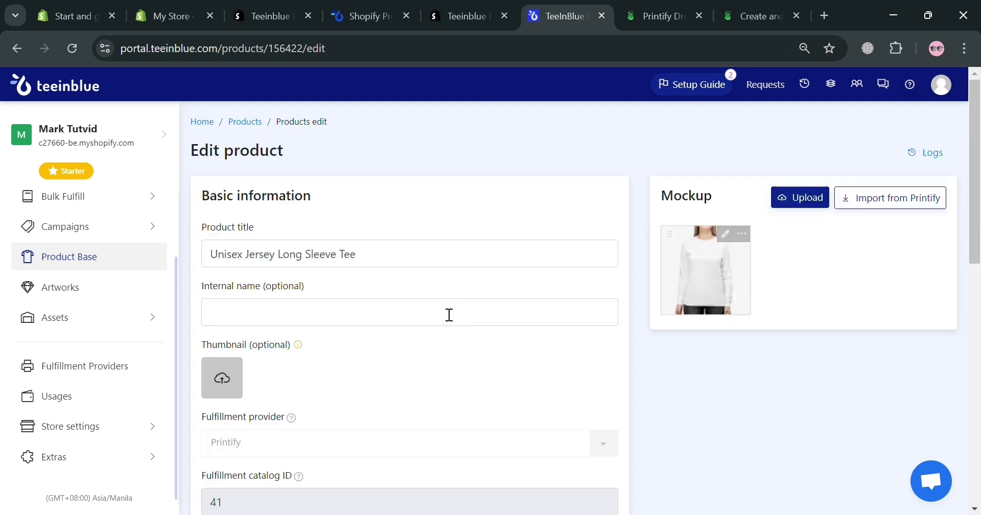
Check the product title and internal name fields, then scroll down to the Variants table.
{"action": "left_click", "coordinate": [422, 267]}
{"action": "left_click", "coordinate": [409, 310]}
{"action": "scroll", "coordinate": [396, 333], "scroll_direction": "down", "scroll_amount": 3}
{"action": "scroll", "coordinate": [205, 405], "scroll_direction": "up", "scroll_amount": 3}
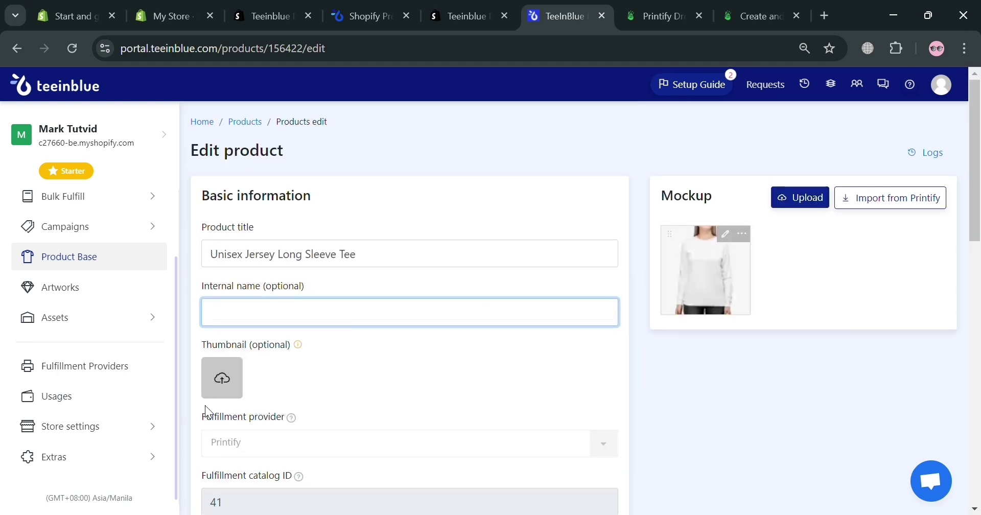
{"action": "scroll", "coordinate": [204, 405], "scroll_direction": "down", "scroll_amount": 4}
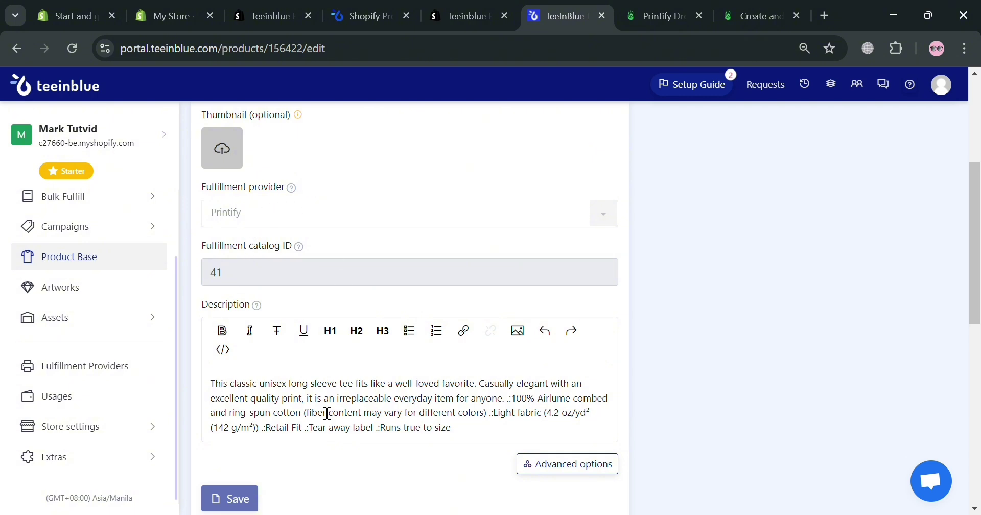
{"action": "scroll", "coordinate": [321, 393], "scroll_direction": "down", "scroll_amount": 2}
{"action": "scroll", "coordinate": [485, 321], "scroll_direction": "down", "scroll_amount": 5}
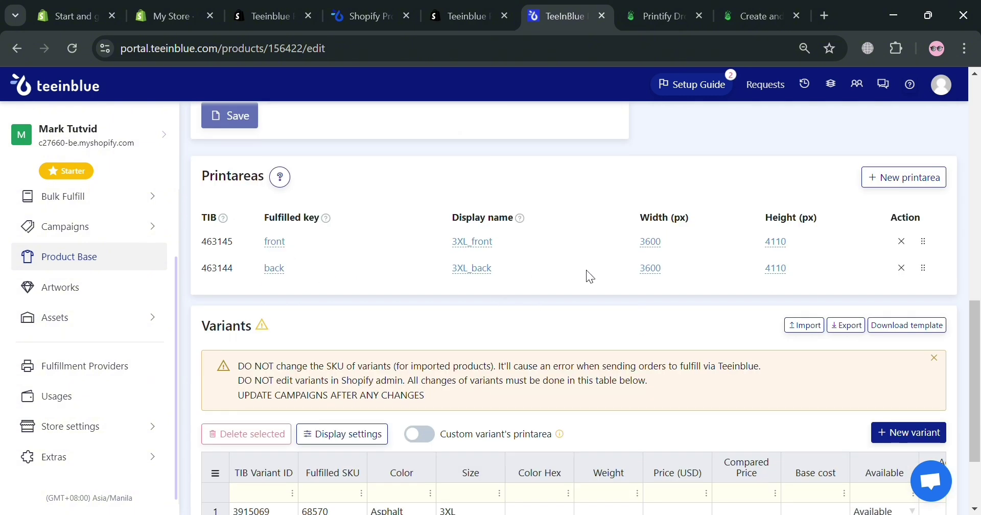
{"action": "scroll", "coordinate": [387, 337], "scroll_direction": "down", "scroll_amount": 2}
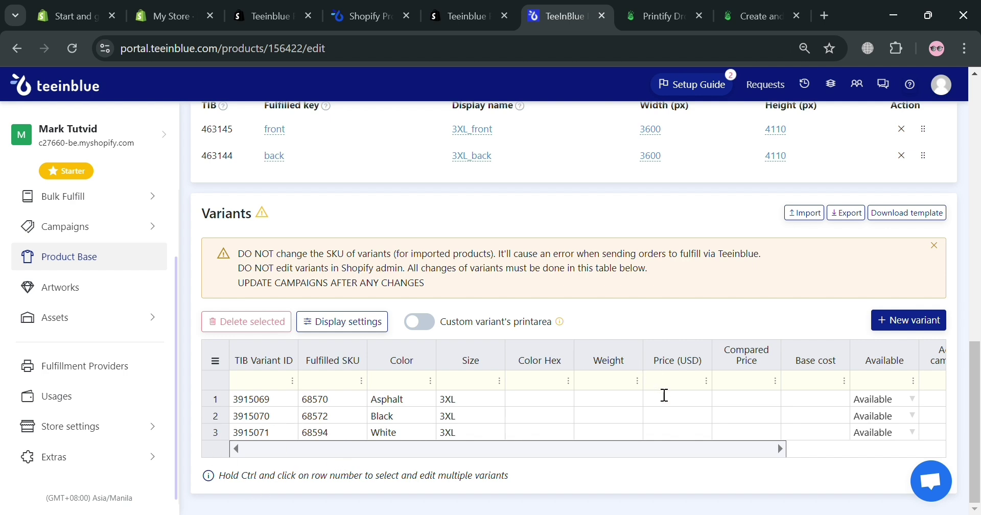
Enter a price of 50 USD for the Asphalt, Black and White 3XL variants.
{"action": "left_click", "coordinate": [666, 403]}
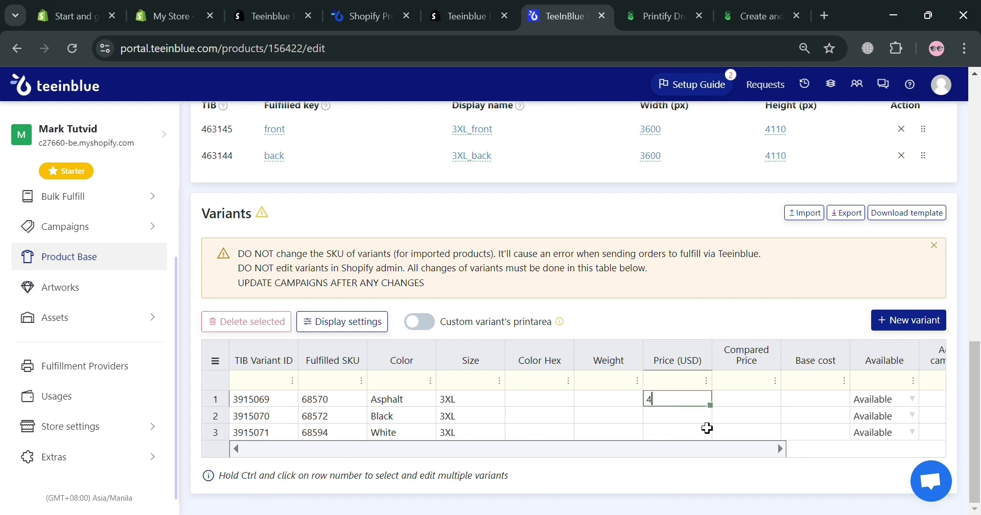
{"action": "type", "text": "50"}
{"action": "key", "text": "Return"}
{"action": "type", "text": "50"}
{"action": "key", "text": "Return"}
{"action": "type", "text": "50"}
{"action": "left_click", "coordinate": [797, 332]}
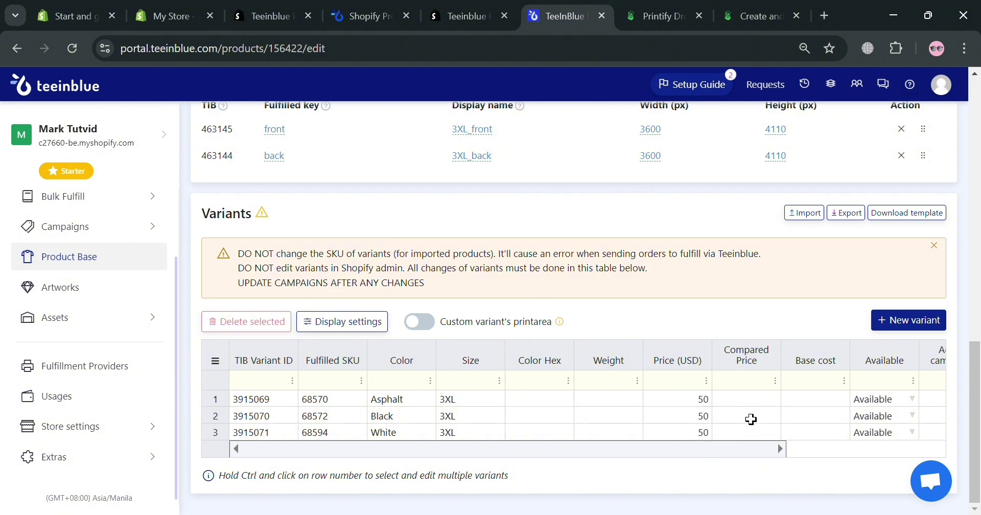
{"action": "scroll", "coordinate": [753, 421], "scroll_direction": "up", "scroll_amount": 12}
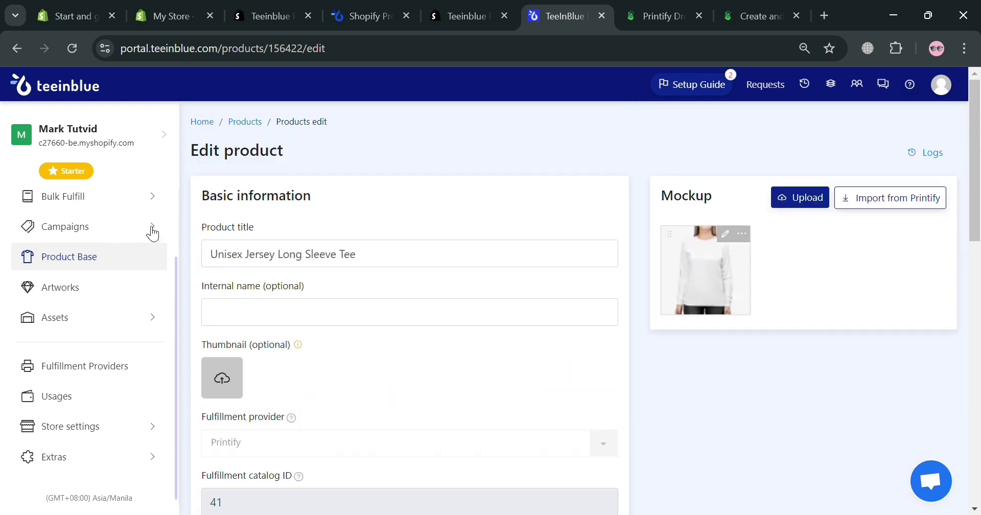
Create artwork 'Jersey Design' with print-area size imported from the Unisex Jersey Long Sleeve Tee.
{"action": "left_click", "coordinate": [84, 296]}
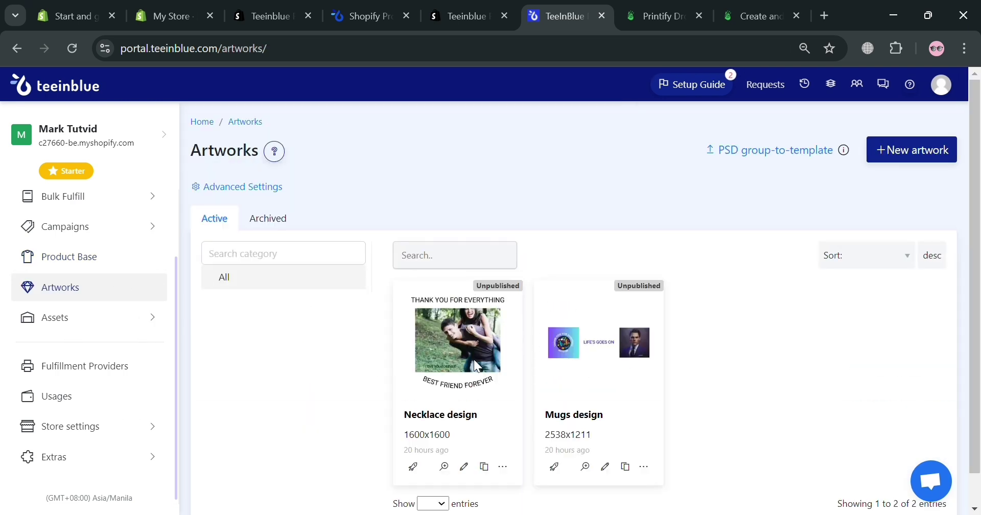
{"action": "left_click", "coordinate": [921, 153]}
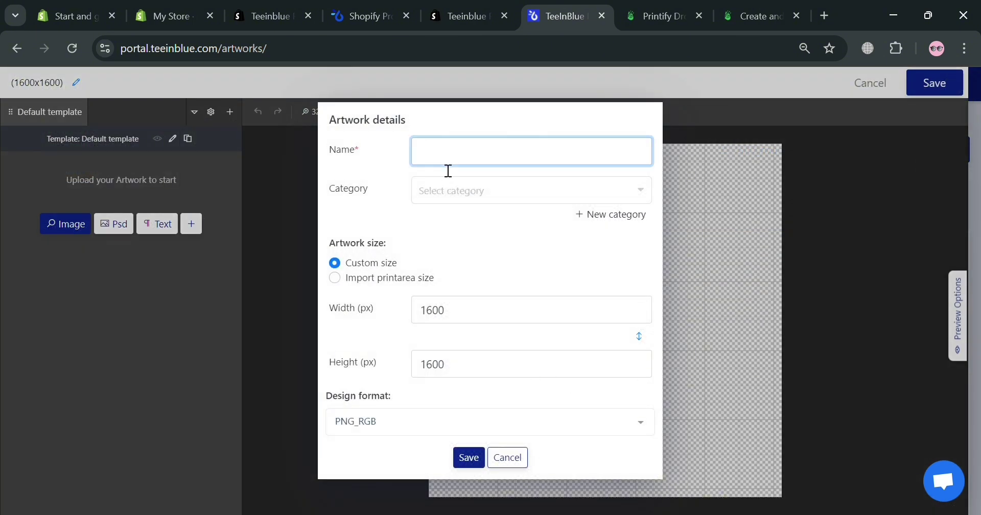
{"action": "type", "text": "Je"}
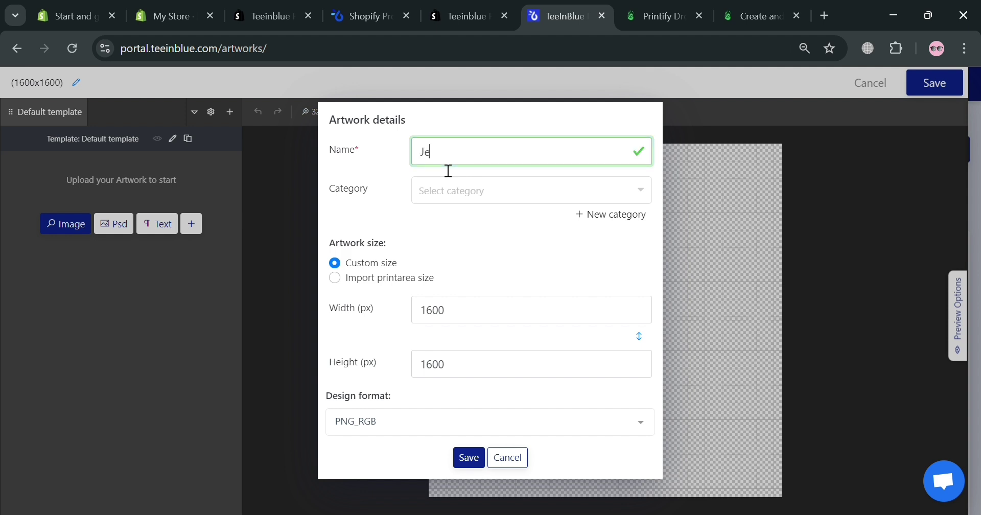
{"action": "type", "text": "rsey Design"}
{"action": "left_click", "coordinate": [335, 279]}
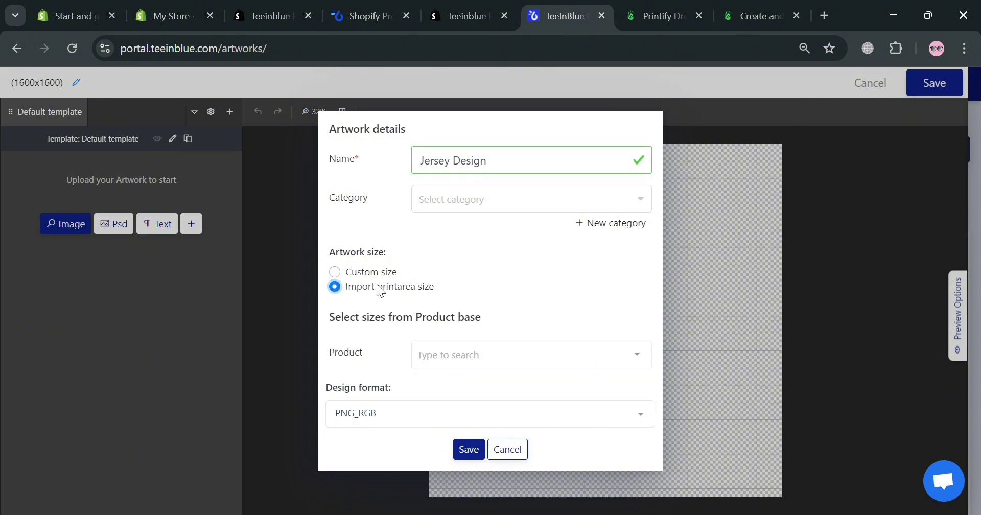
{"action": "left_click", "coordinate": [516, 356]}
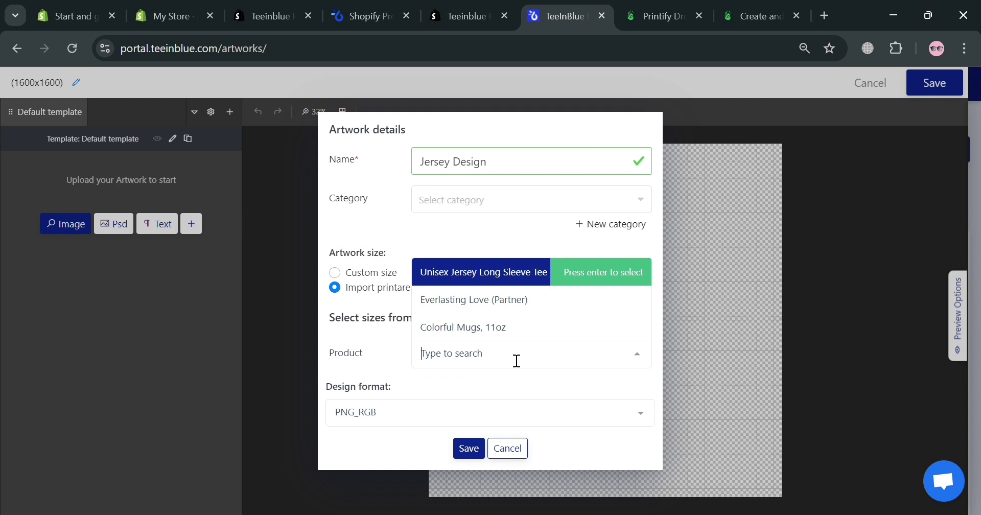
{"action": "left_click", "coordinate": [479, 273]}
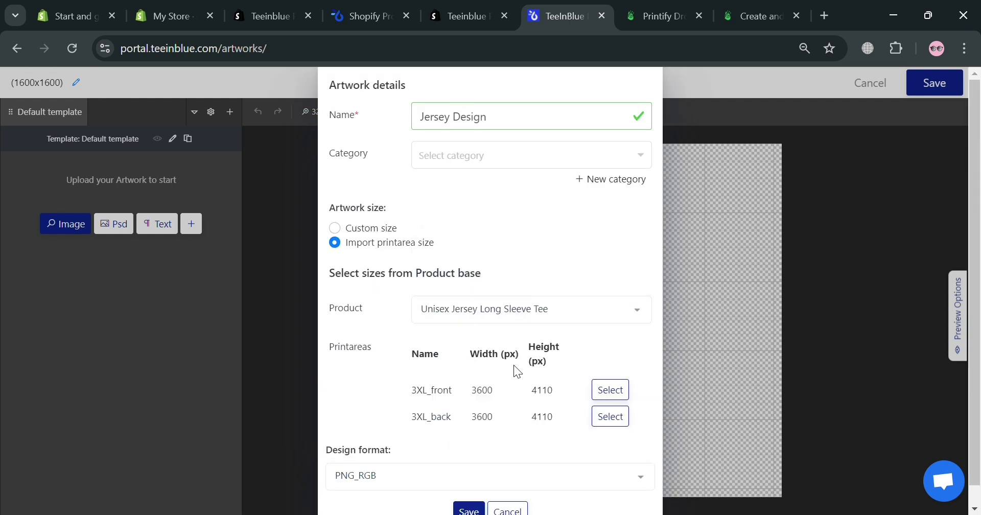
{"action": "scroll", "coordinate": [560, 360], "scroll_direction": "down", "scroll_amount": 1}
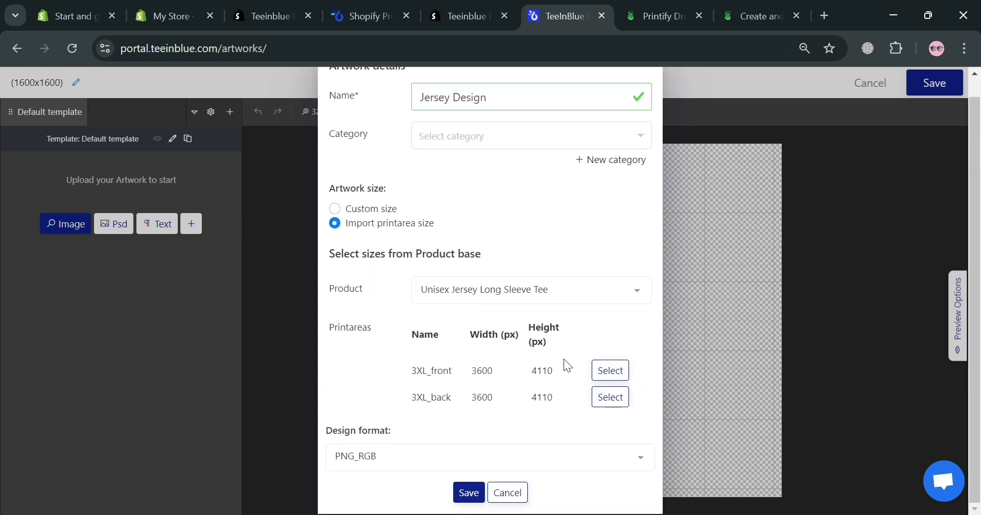
{"action": "left_click", "coordinate": [468, 493]}
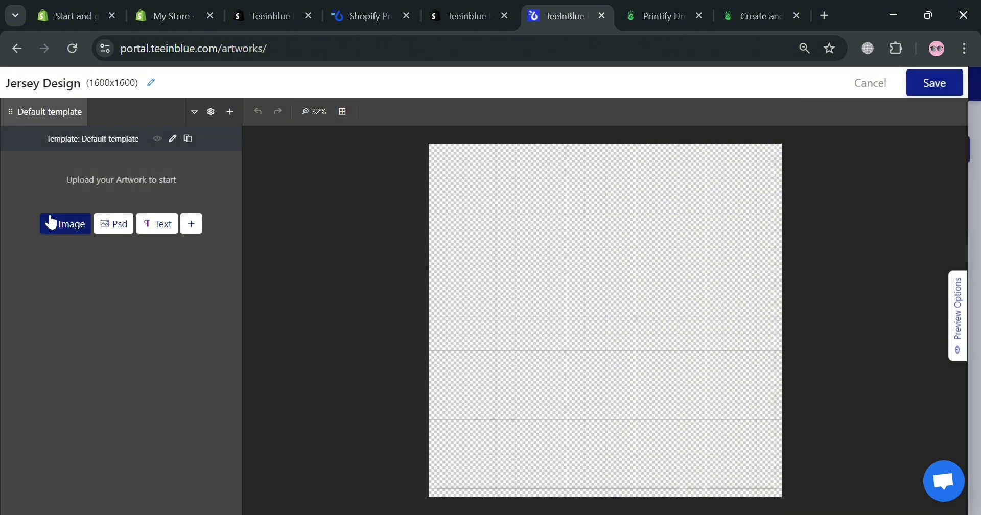
Upload the Celtics basketball badge image and place it on the artwork.
{"action": "left_click", "coordinate": [69, 232]}
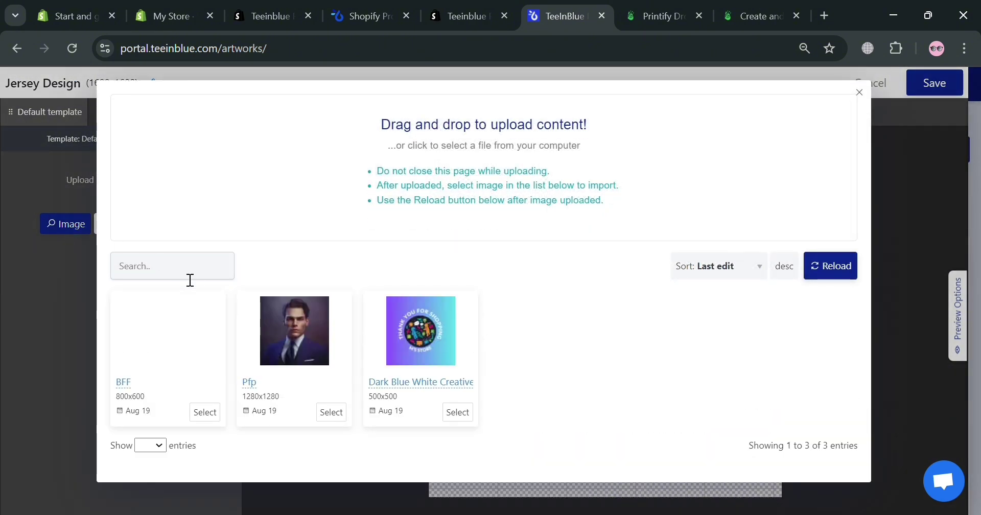
{"action": "left_click", "coordinate": [546, 153]}
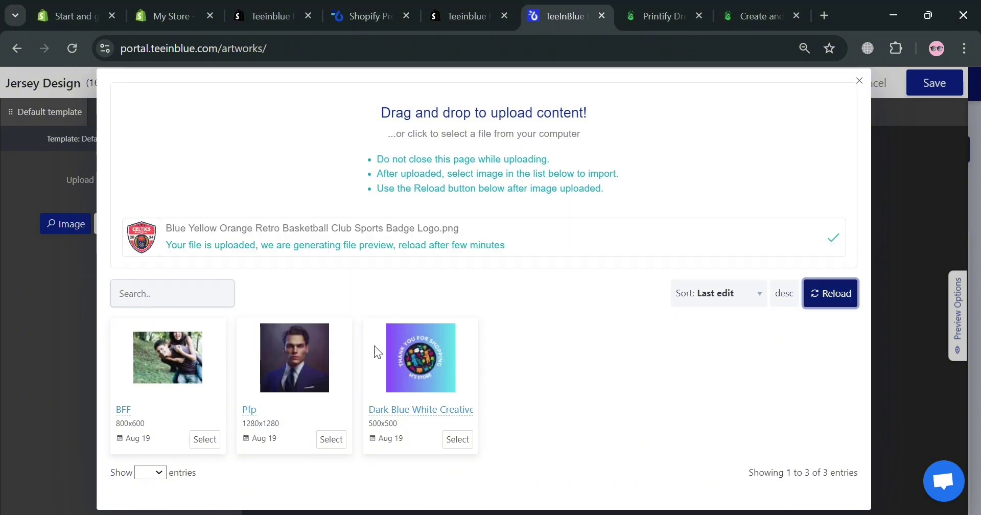
{"action": "left_click", "coordinate": [850, 289]}
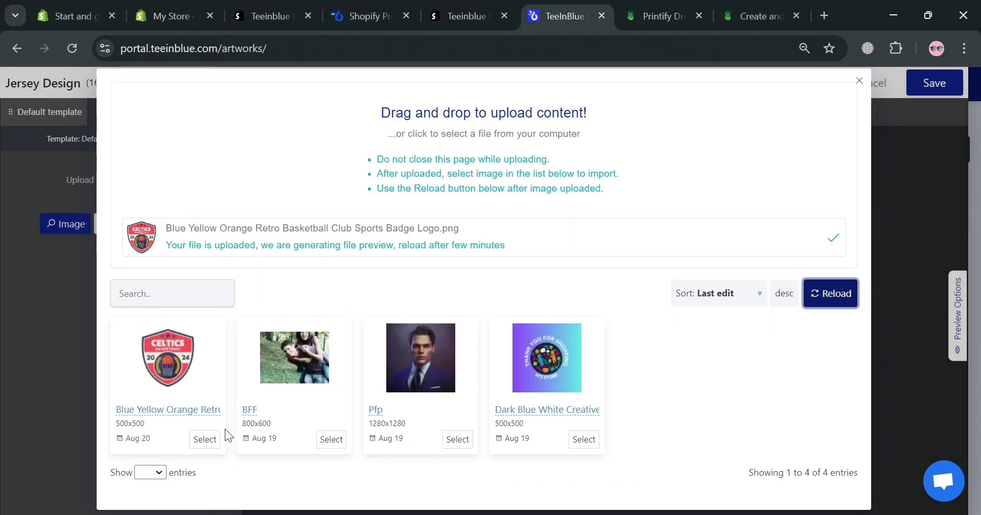
{"action": "left_click", "coordinate": [204, 439]}
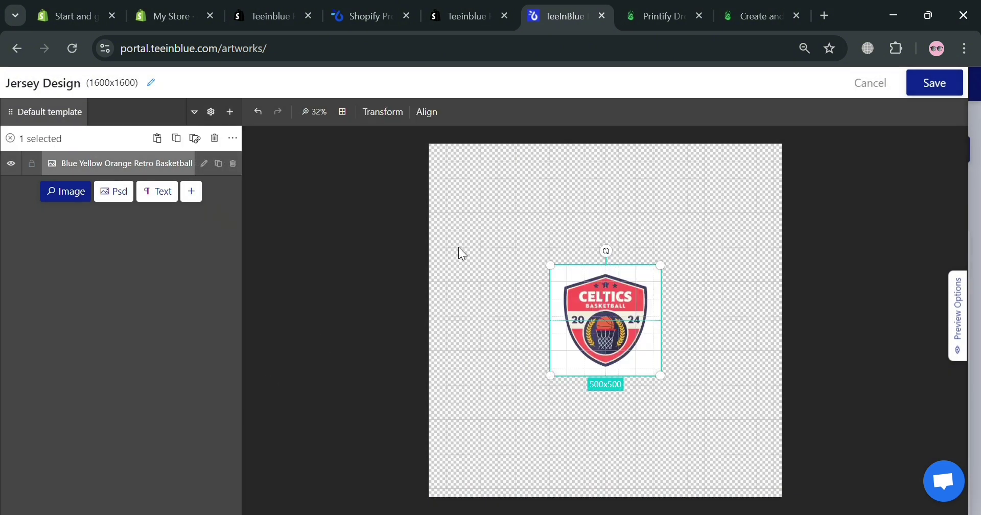
Resize the logo to about 1153×1153 and centre it on the 1600×1600 canvas.
{"action": "left_click_drag", "start_coordinate": [550, 265], "coordinate": [459, 243]}
{"action": "left_click_drag", "start_coordinate": [662, 377], "coordinate": [745, 452]}
{"action": "left_click_drag", "start_coordinate": [624, 349], "coordinate": [646, 377]}
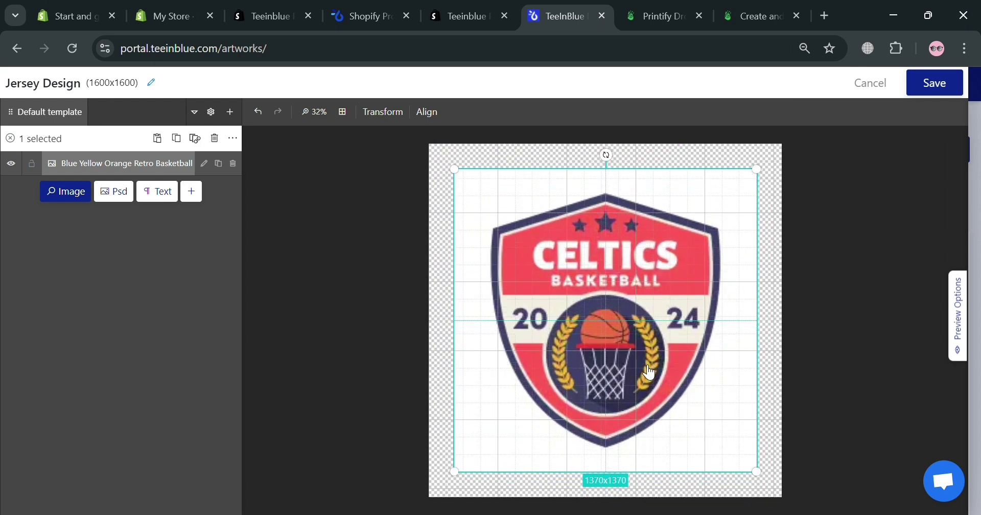
{"action": "left_click_drag", "start_coordinate": [762, 176], "coordinate": [752, 191]}
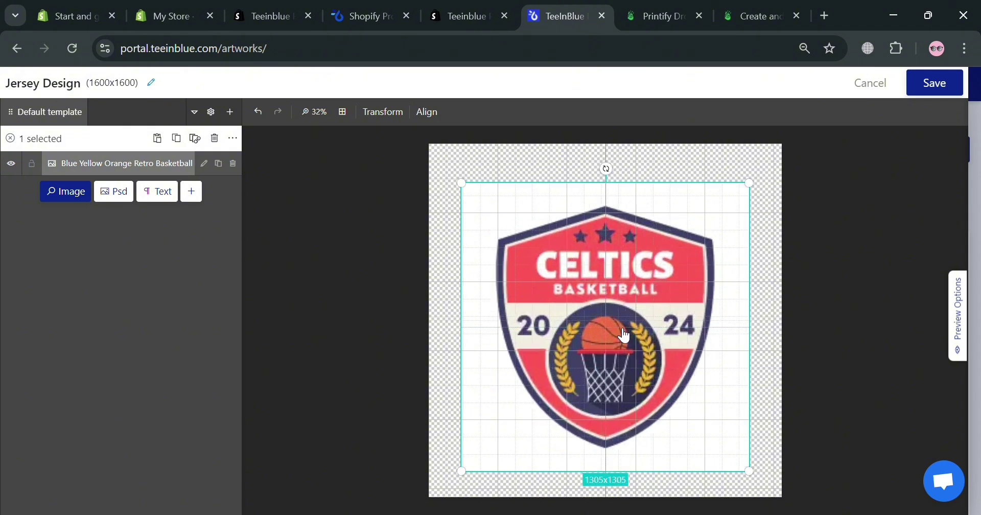
{"action": "left_click_drag", "start_coordinate": [462, 183], "coordinate": [490, 231]}
{"action": "left_click_drag", "start_coordinate": [634, 341], "coordinate": [620, 323]}
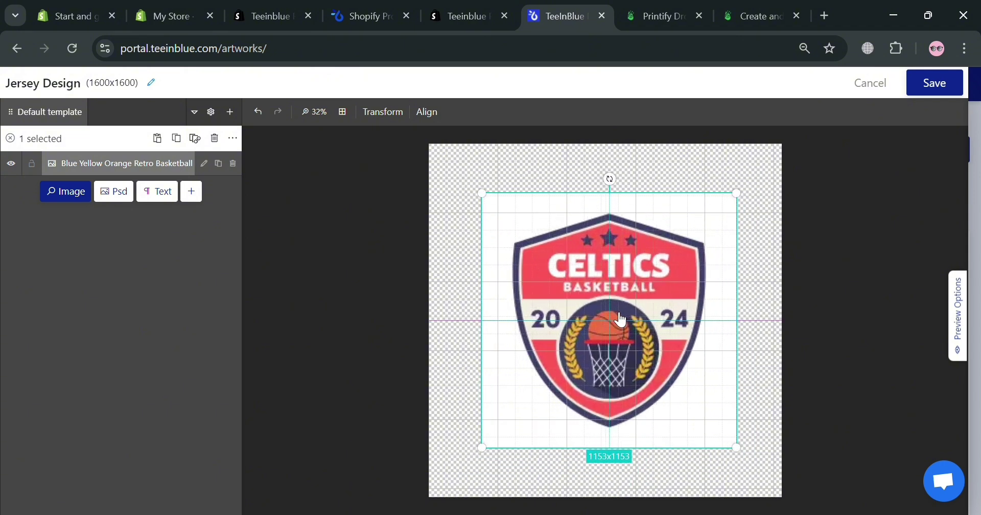
Add a text layer reading 'BE THE BEST TEAM WINS'.
{"action": "left_click", "coordinate": [110, 197]}
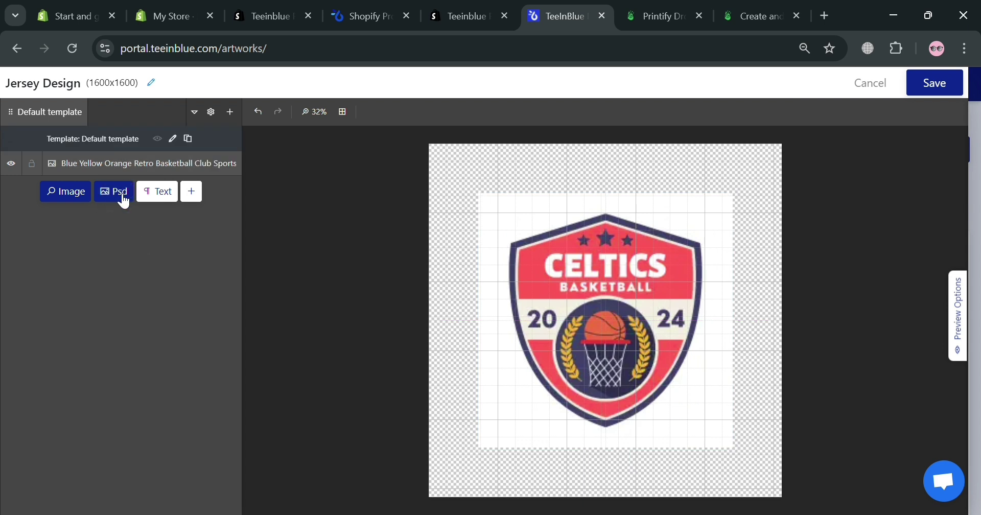
{"action": "left_click", "coordinate": [175, 194]}
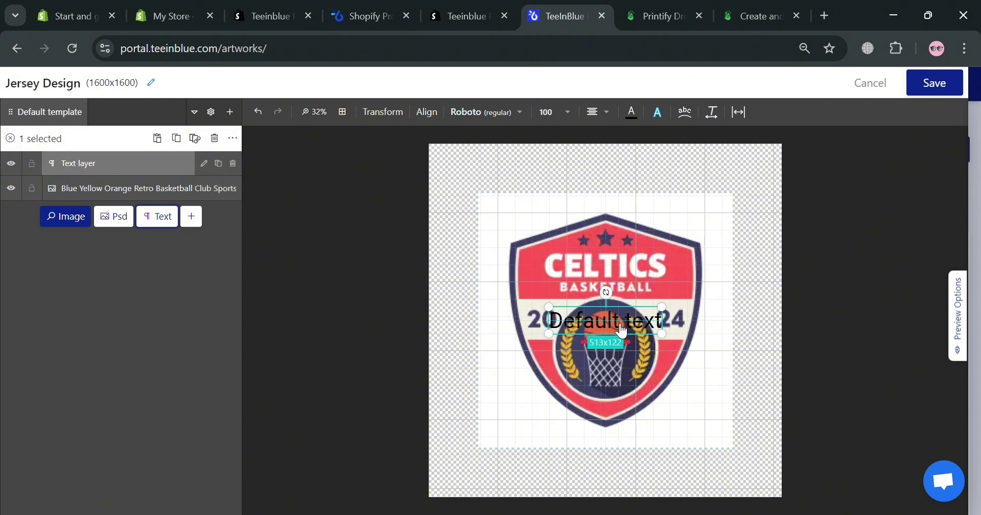
{"action": "left_click", "coordinate": [204, 163]}
{"action": "triple_click", "coordinate": [151, 203]}
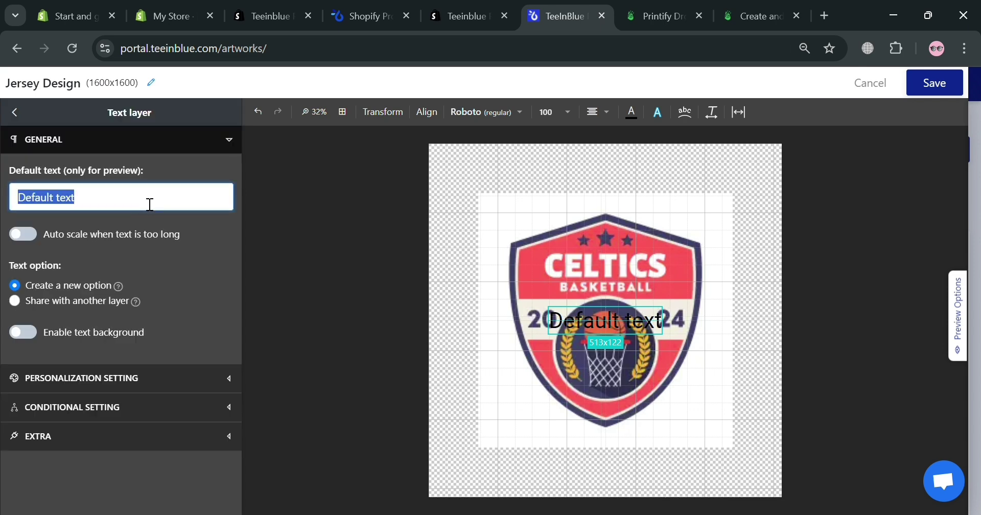
{"action": "type", "text": "b"}
{"action": "key", "text": "BackSpace"}
{"action": "type", "text": "BE THE"}
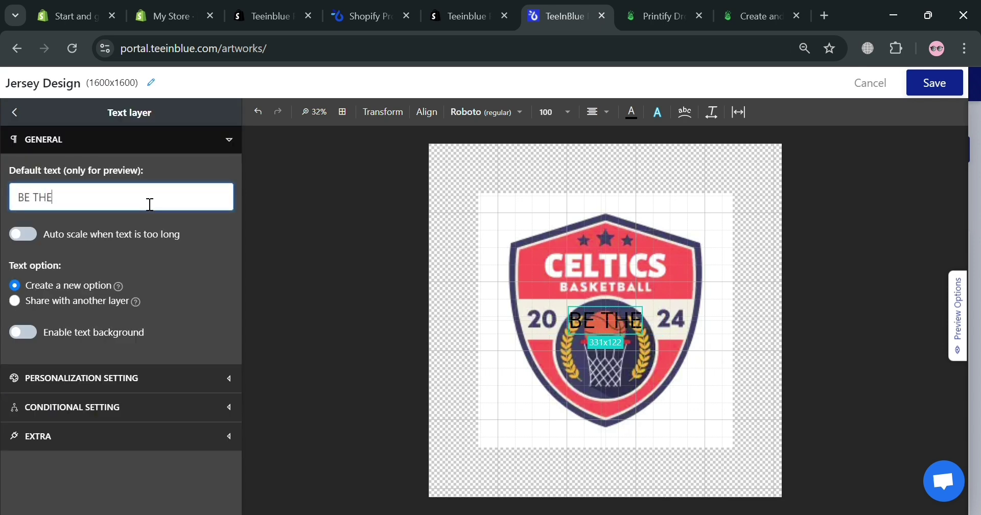
{"action": "type", "text": " BEST TEAM WINS"}
Move the headline to the top of the artwork and change its font and colour to red.
{"action": "left_click_drag", "start_coordinate": [622, 192], "coordinate": [618, 183]}
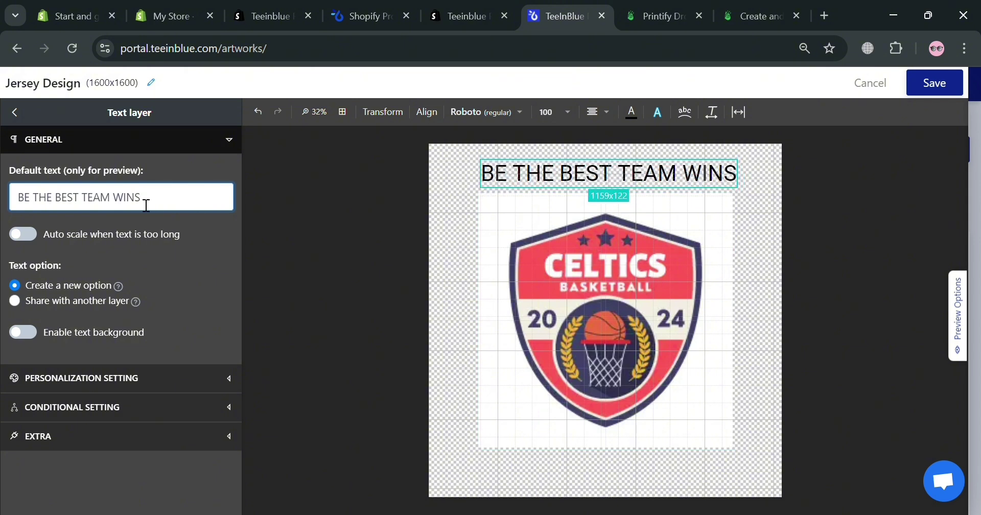
{"action": "left_click_drag", "start_coordinate": [159, 205], "coordinate": [16, 232]}
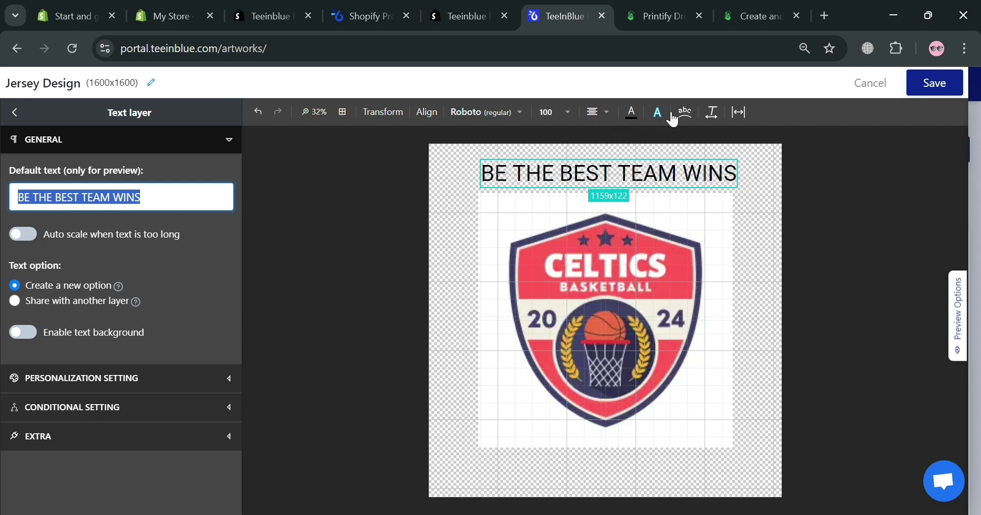
{"action": "left_click", "coordinate": [516, 115]}
{"action": "left_click", "coordinate": [562, 403]}
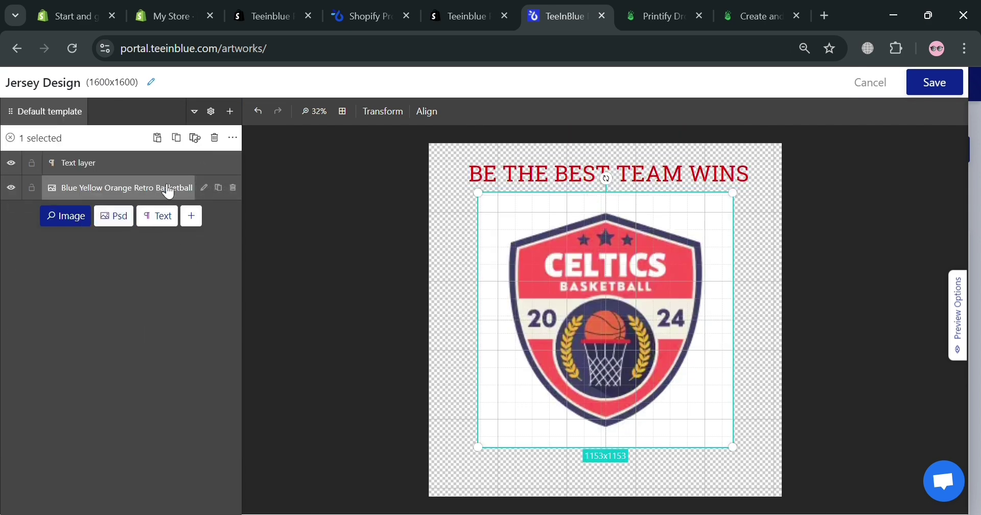
Set the Celtics logo layer to Upload photo with option title 'Your Logo'.
{"action": "left_click", "coordinate": [204, 188]}
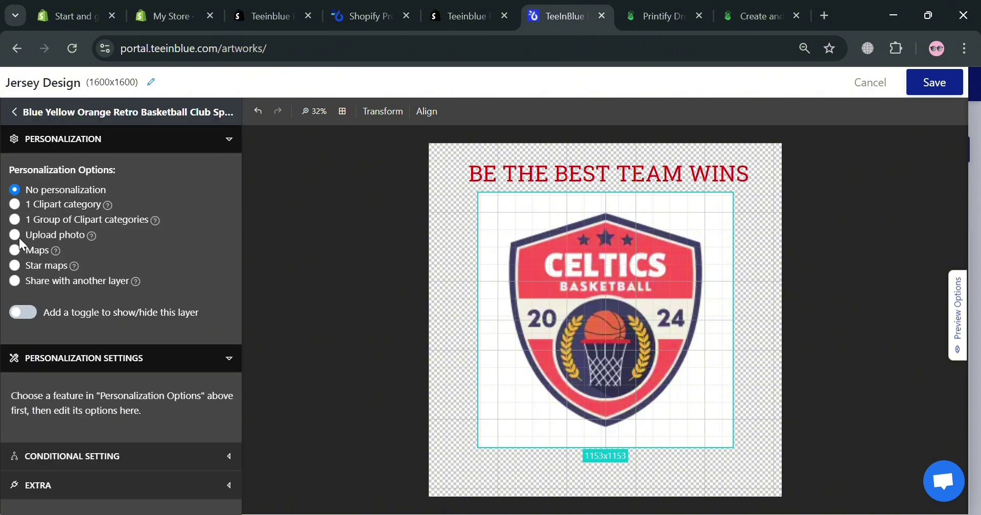
{"action": "left_click", "coordinate": [117, 421]}
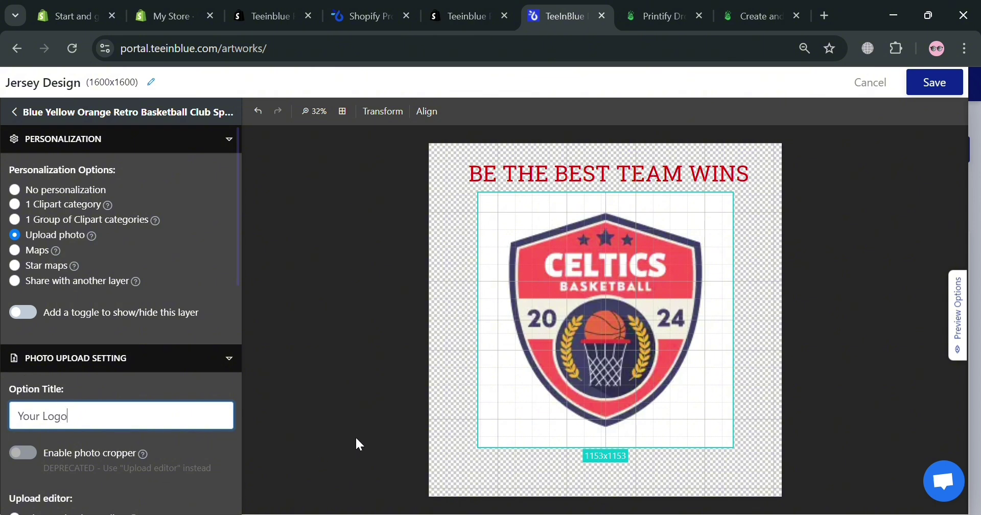
{"action": "left_click", "coordinate": [179, 488]}
{"action": "scroll", "coordinate": [174, 480], "scroll_direction": "down", "scroll_amount": 3}
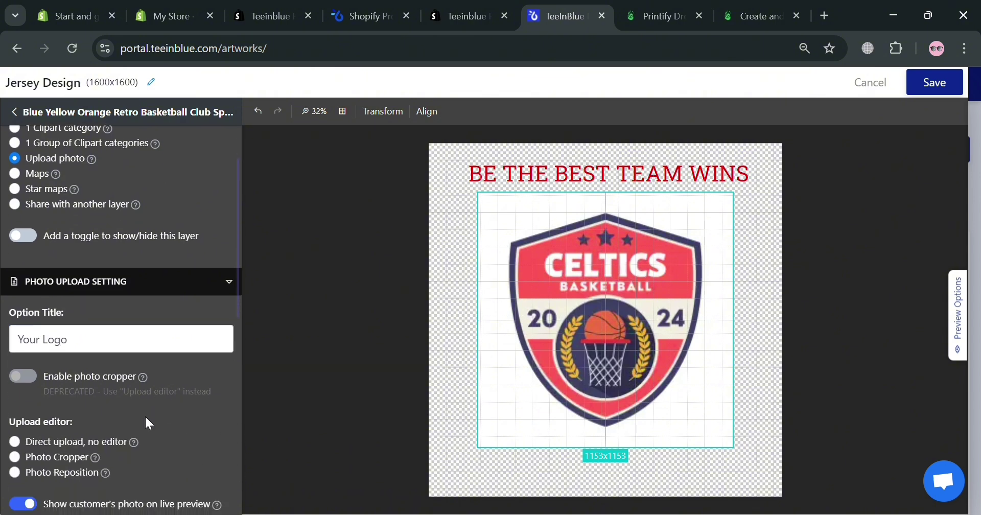
{"action": "scroll", "coordinate": [143, 423], "scroll_direction": "down", "scroll_amount": 2}
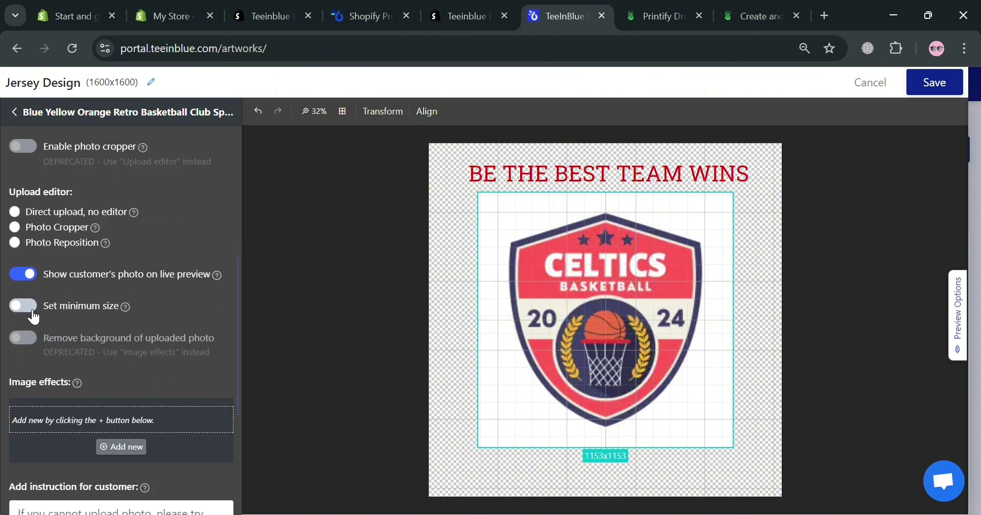
{"action": "scroll", "coordinate": [31, 388], "scroll_direction": "down", "scroll_amount": 1}
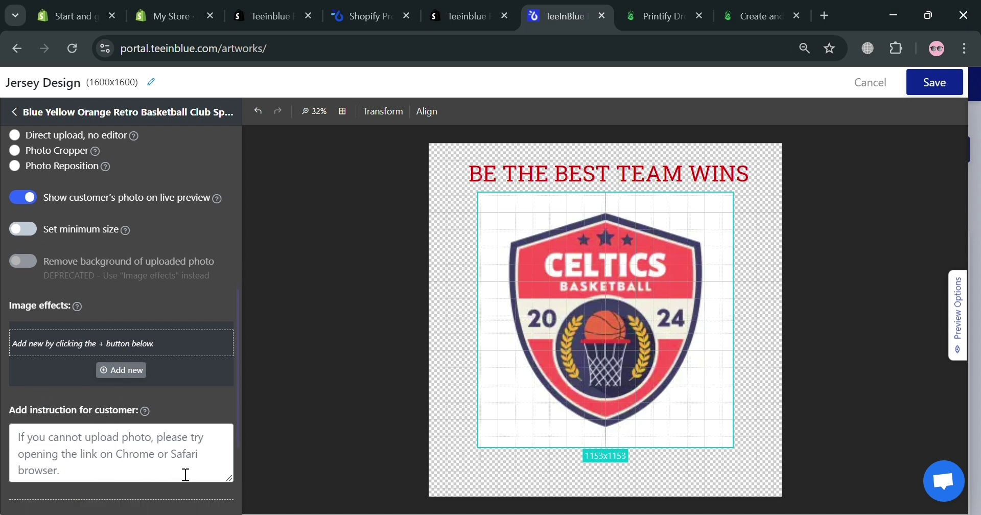
{"action": "left_click", "coordinate": [14, 111]}
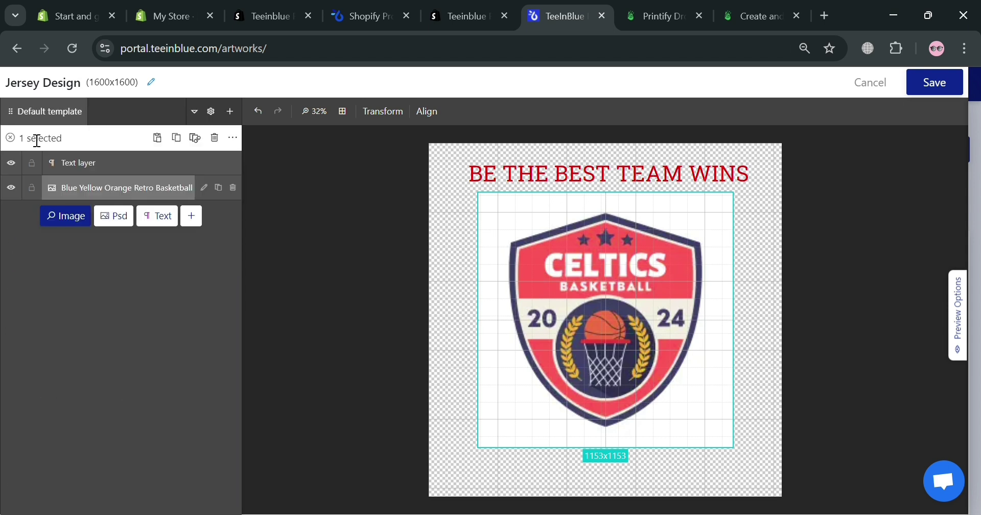
{"action": "left_click", "coordinate": [203, 190]}
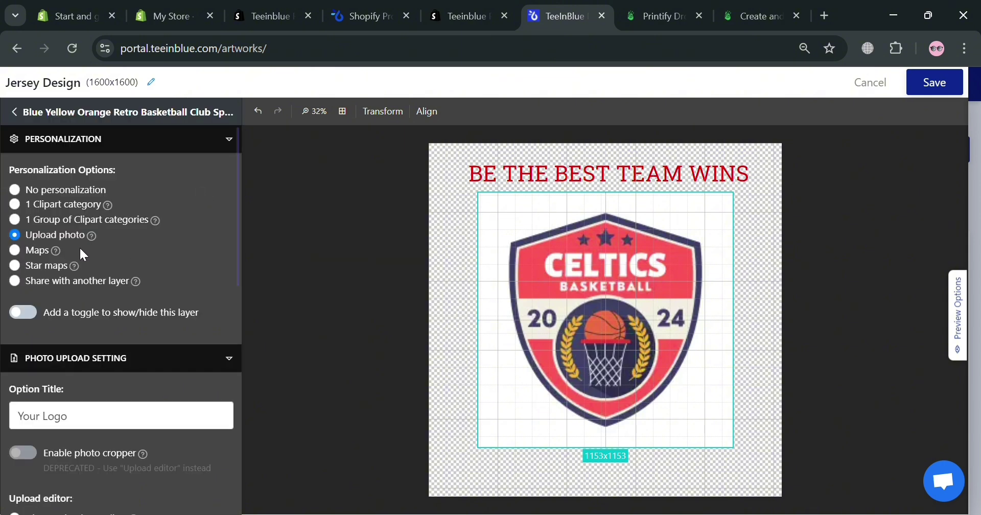
{"action": "left_click", "coordinate": [16, 111]}
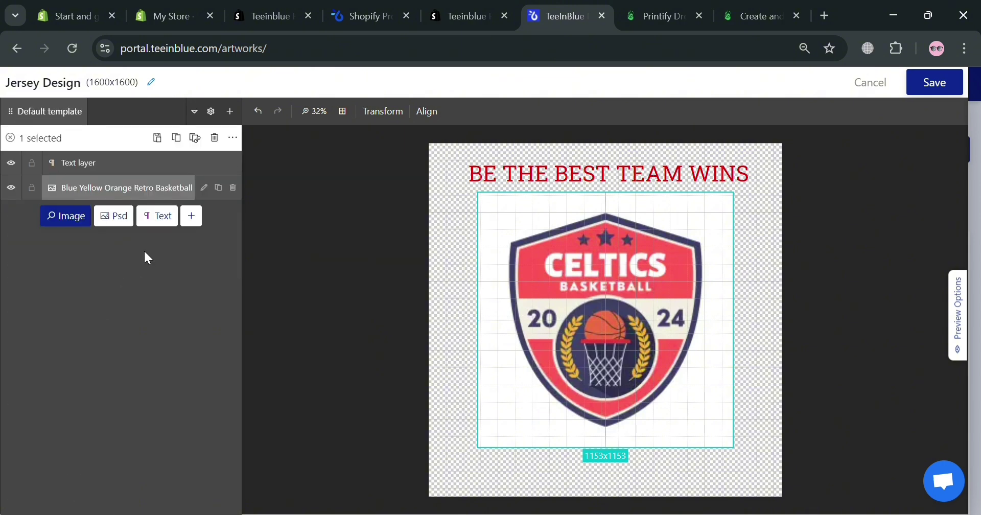
Add a second text layer with a sample name, placed below the Celtics badge.
{"action": "left_click", "coordinate": [172, 217]}
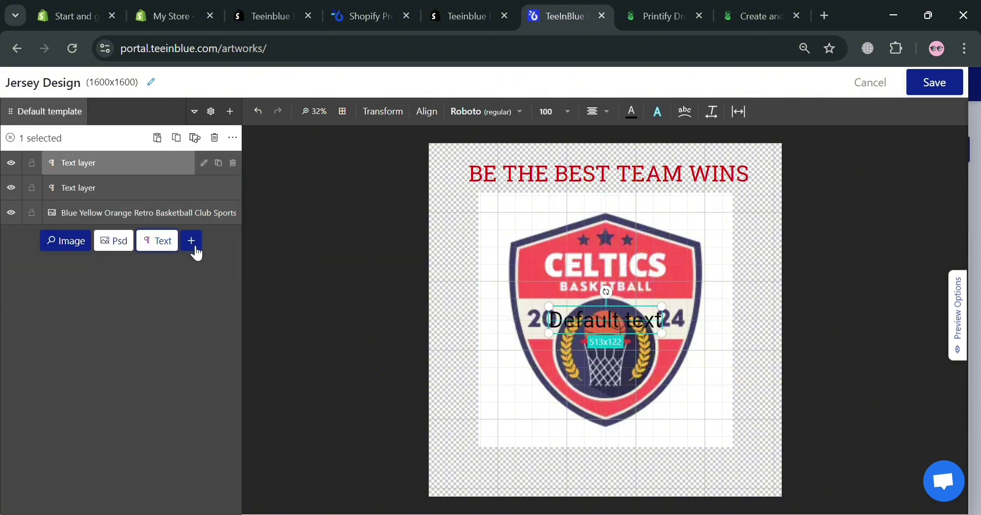
{"action": "left_click", "coordinate": [205, 164]}
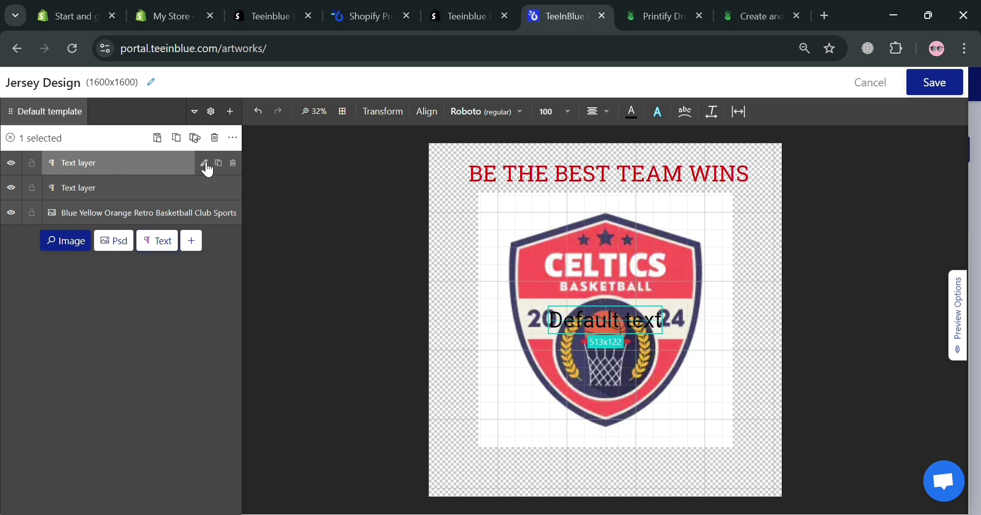
{"action": "left_click", "coordinate": [112, 199]}
{"action": "double_click", "coordinate": [118, 201]}
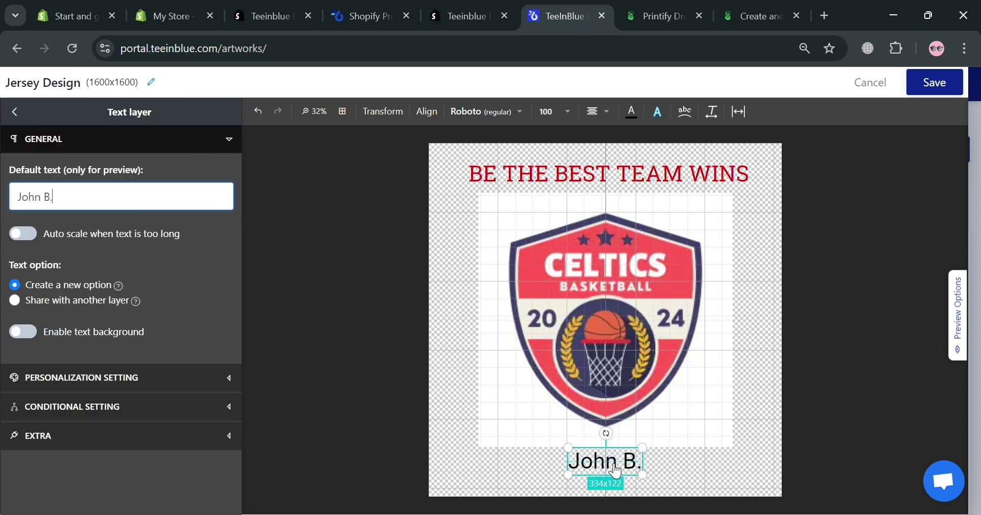
{"action": "left_click", "coordinate": [615, 472]}
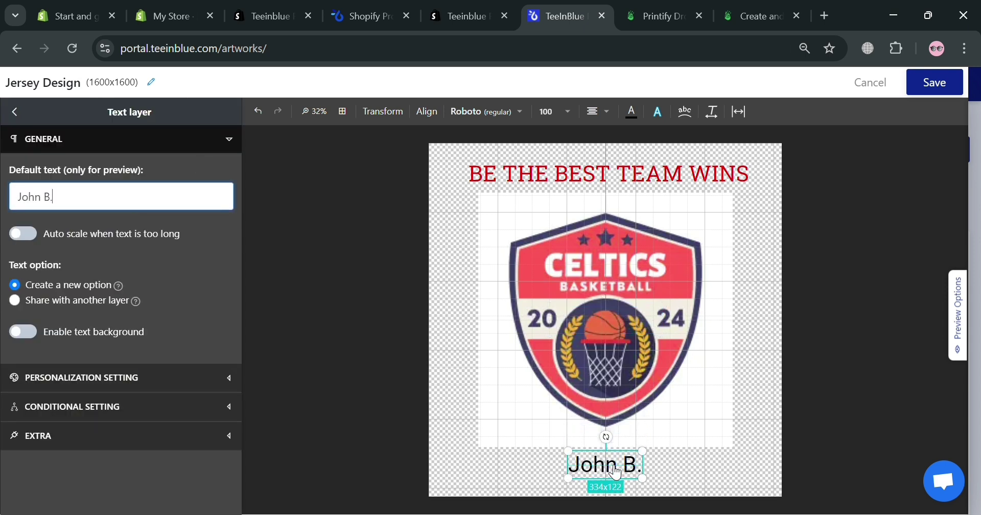
Make the name text customer-personalizable with option title 'Your Name'.
{"action": "left_click", "coordinate": [133, 379]}
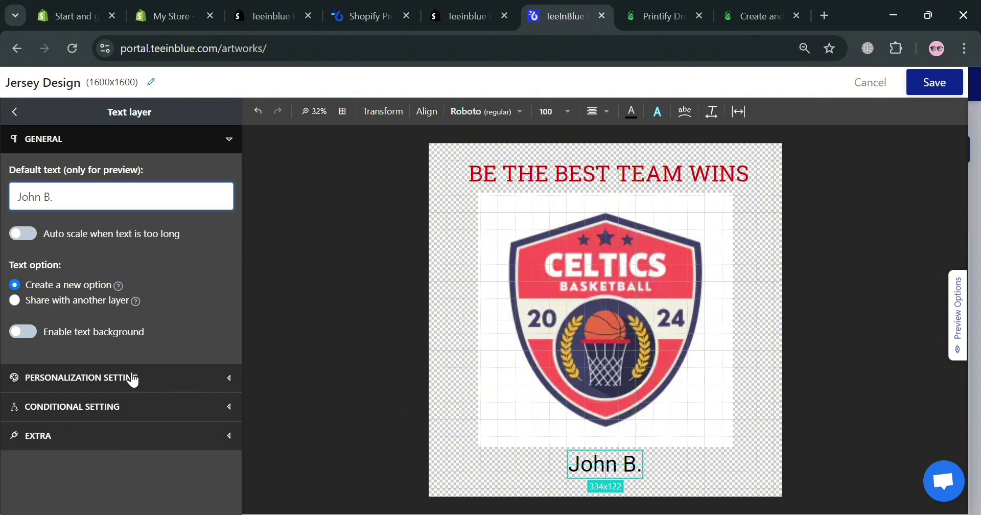
{"action": "left_click", "coordinate": [133, 379]}
{"action": "scroll", "coordinate": [105, 422], "scroll_direction": "down", "scroll_amount": 2}
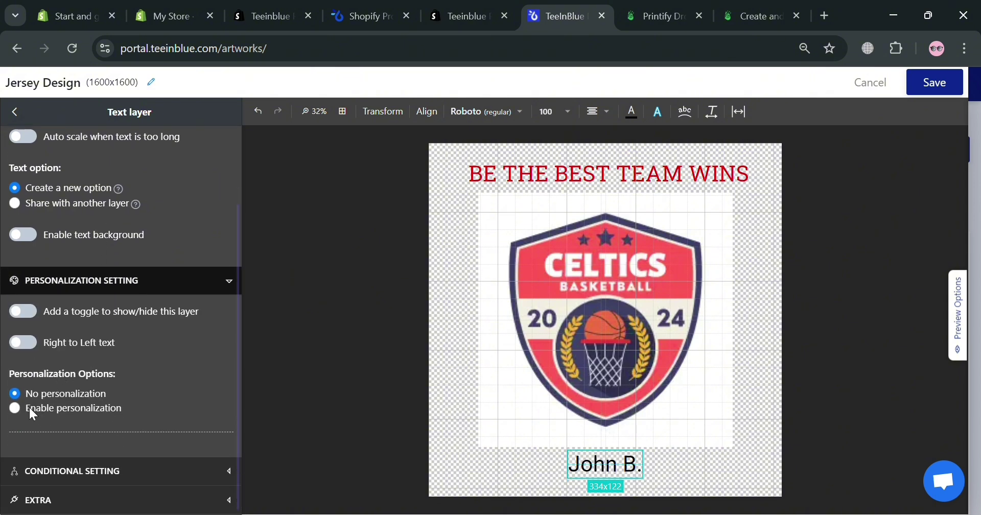
{"action": "left_click", "coordinate": [15, 408]}
{"action": "scroll", "coordinate": [131, 369], "scroll_direction": "down", "scroll_amount": 3}
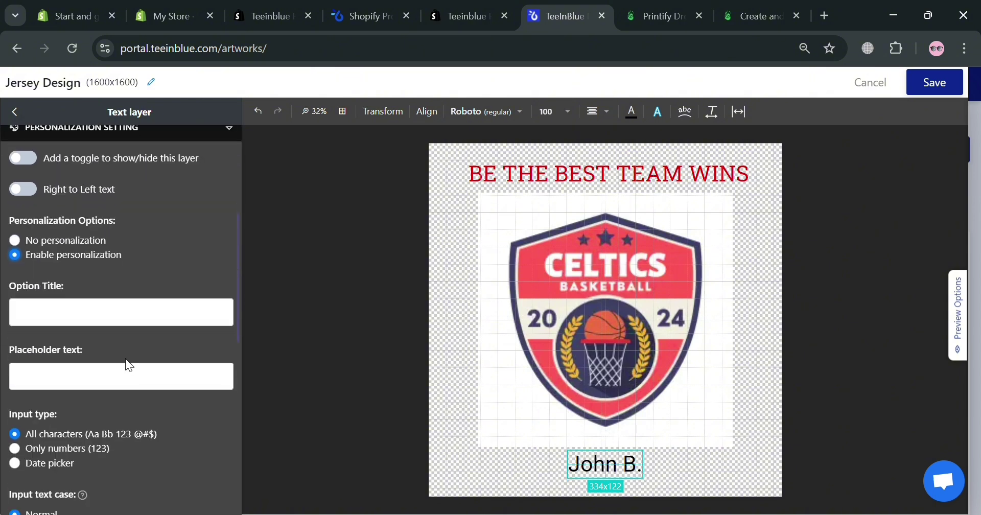
{"action": "left_click", "coordinate": [149, 313]}
{"action": "type", "text": "Your Name"}
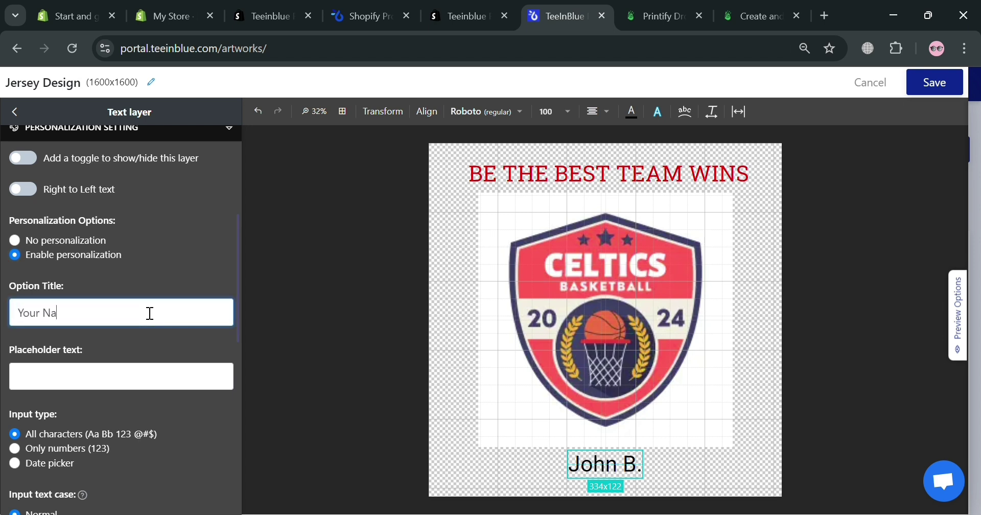
{"action": "left_click", "coordinate": [138, 372]}
Close the text layer settings and save the Jersey Design artwork.
{"action": "scroll", "coordinate": [125, 389], "scroll_direction": "down", "scroll_amount": 4}
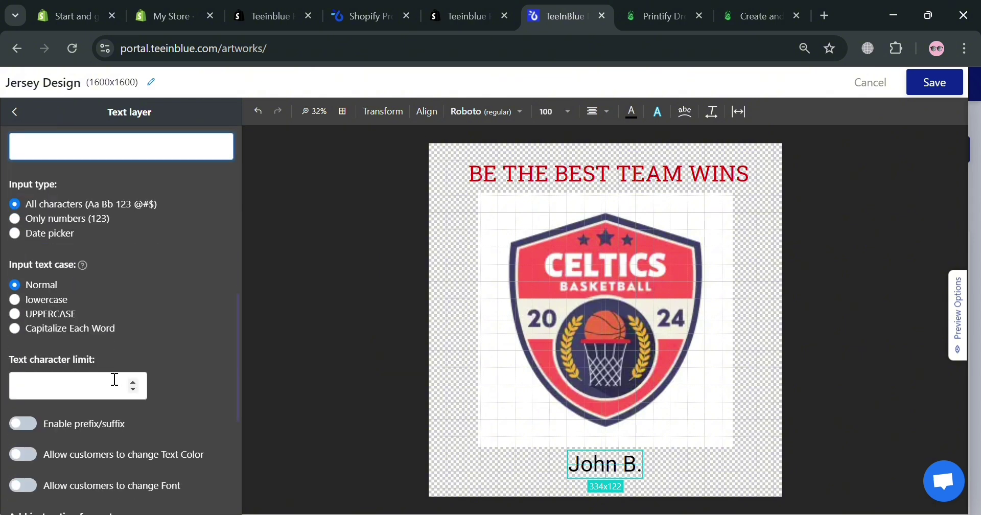
{"action": "scroll", "coordinate": [77, 367], "scroll_direction": "down", "scroll_amount": 1}
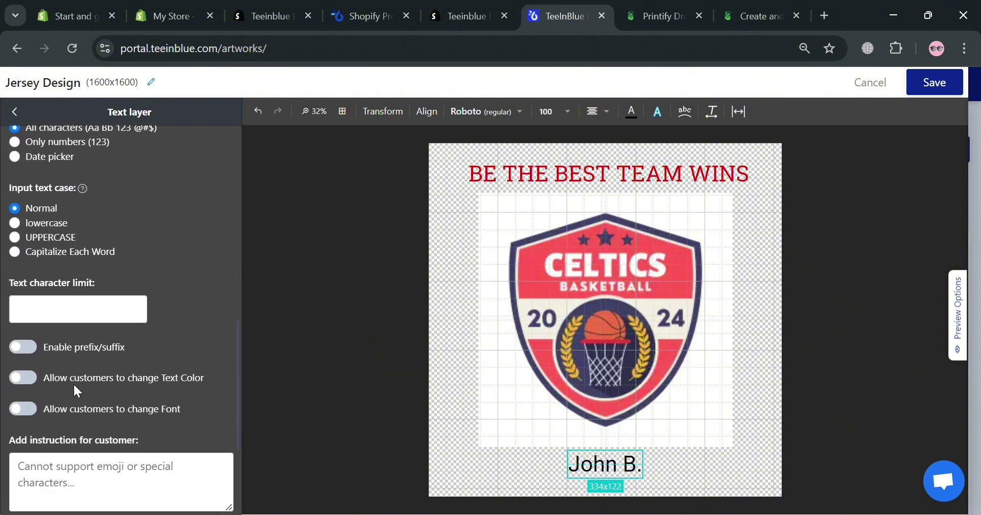
{"action": "left_click", "coordinate": [960, 91]}
{"action": "left_click", "coordinate": [960, 92]}
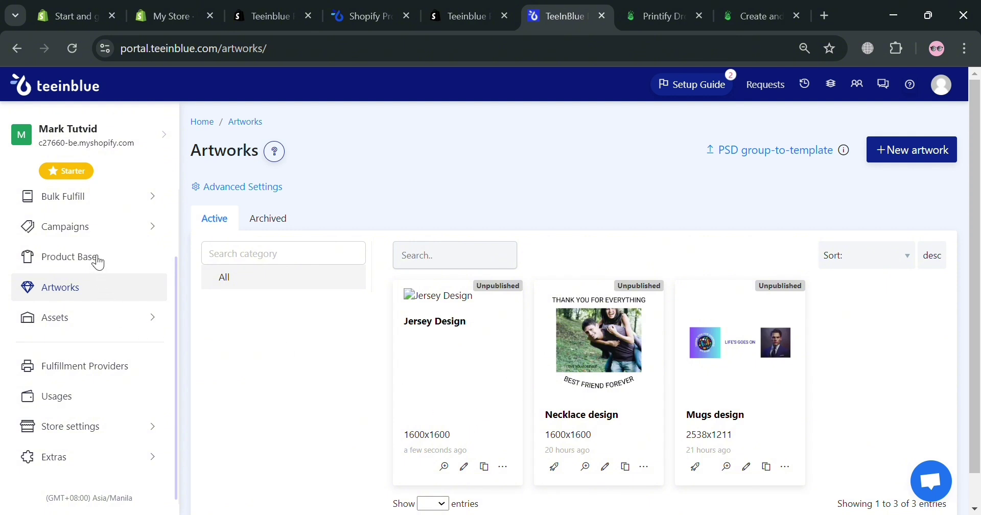
Create a new campaign by product base titled 'Jersey'.
{"action": "left_click", "coordinate": [98, 232]}
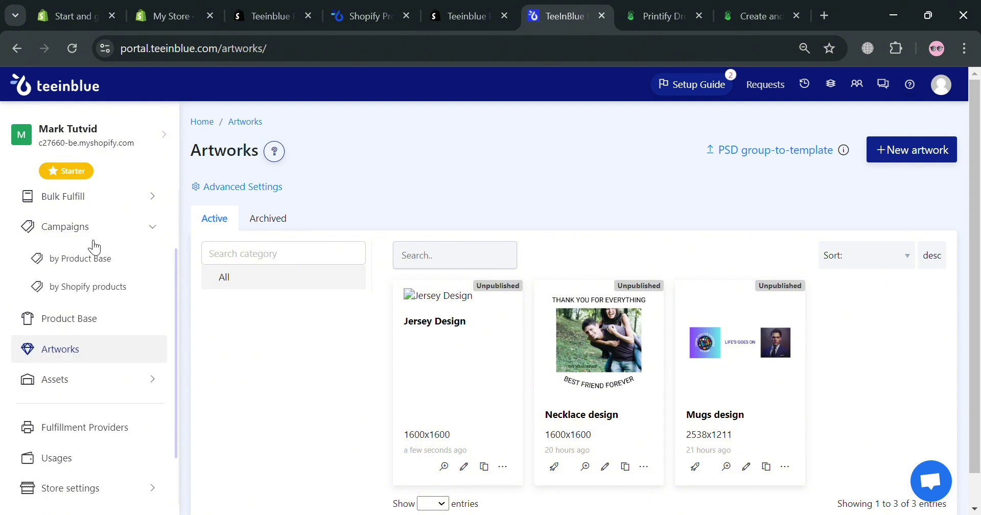
{"action": "left_click", "coordinate": [93, 261]}
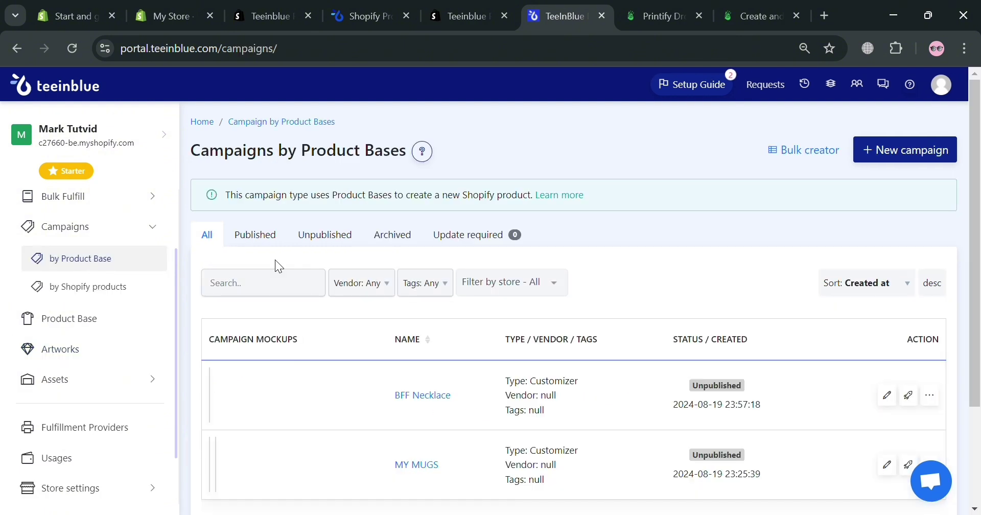
{"action": "left_click", "coordinate": [890, 154]}
{"action": "left_click", "coordinate": [222, 261]}
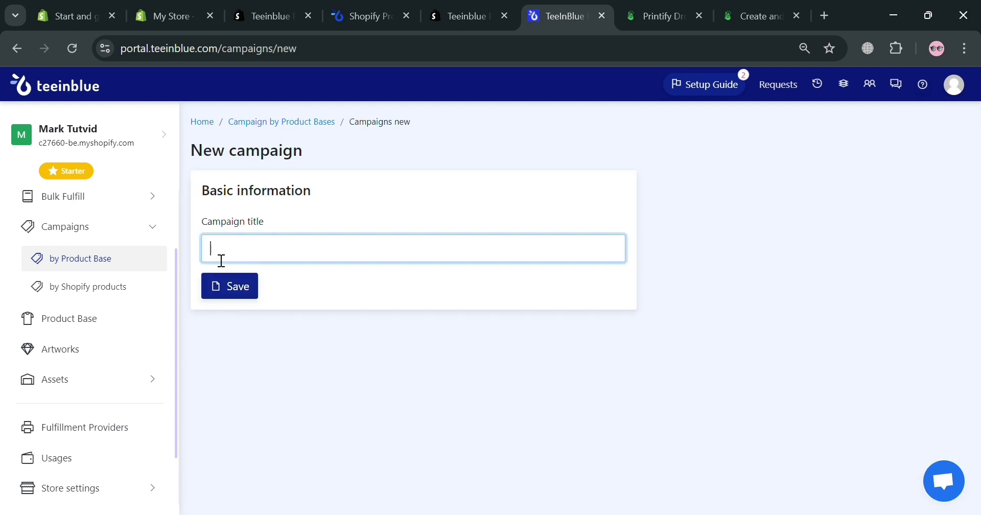
{"action": "type", "text": "Jersey"}
{"action": "left_click", "coordinate": [251, 293]}
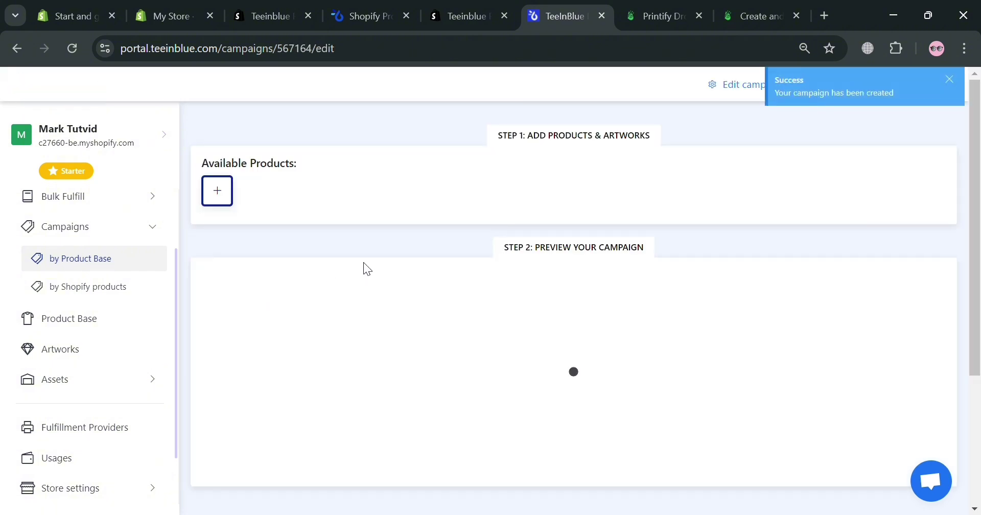
{"action": "left_click", "coordinate": [220, 199]}
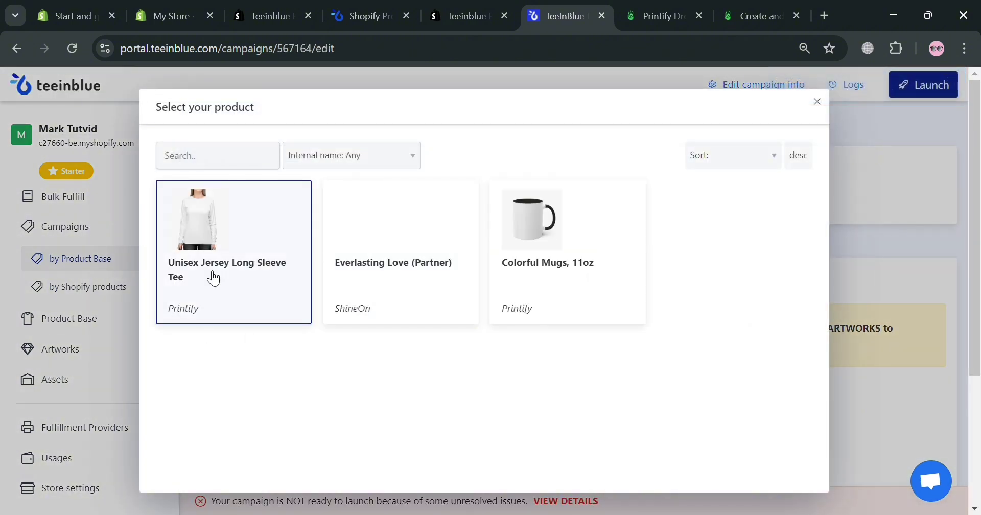
Add the Unisex Jersey Long Sleeve Tee and assign Jersey Design to its 3XL_front print area.
{"action": "left_click", "coordinate": [214, 278]}
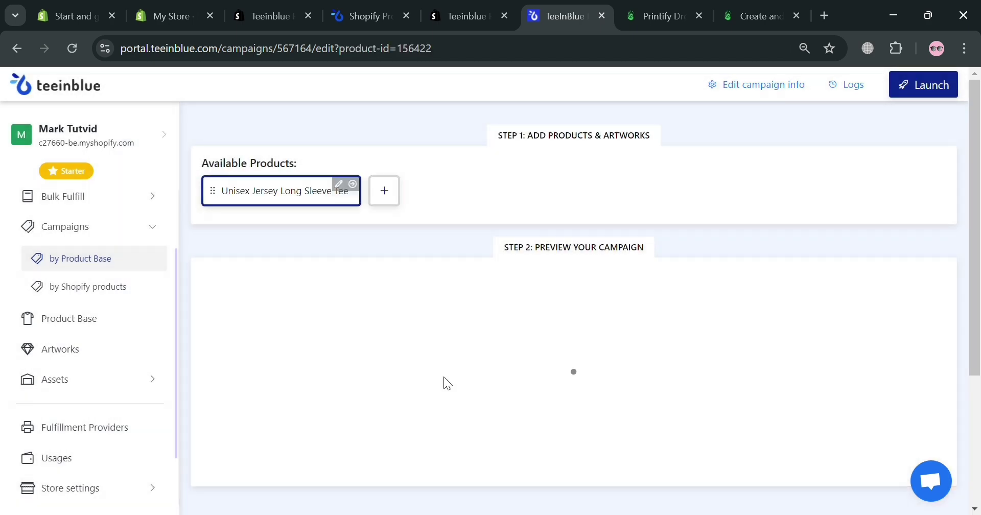
{"action": "left_click", "coordinate": [352, 265]}
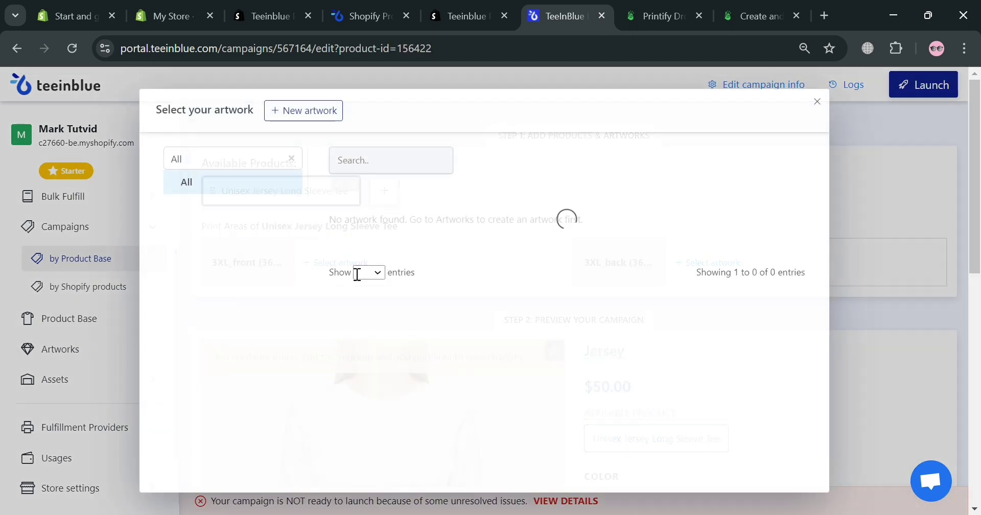
{"action": "left_click", "coordinate": [405, 330]}
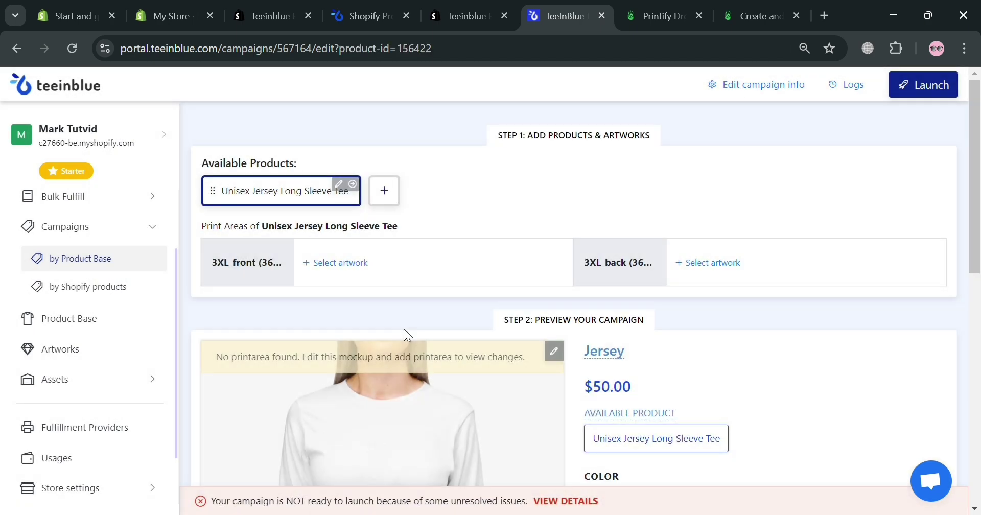
{"action": "scroll", "coordinate": [514, 305], "scroll_direction": "down", "scroll_amount": 5}
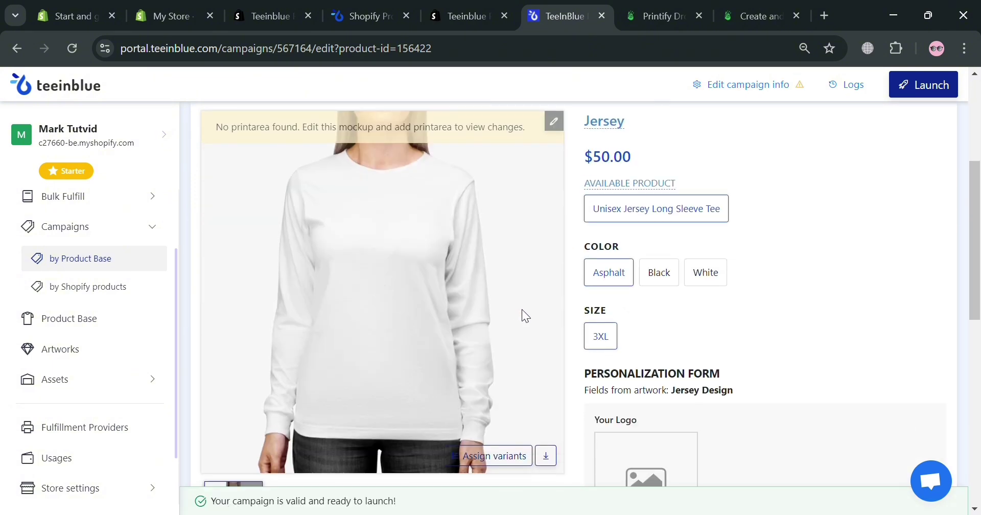
{"action": "scroll", "coordinate": [511, 352], "scroll_direction": "down", "scroll_amount": 5}
{"action": "scroll", "coordinate": [461, 363], "scroll_direction": "up", "scroll_amount": 6}
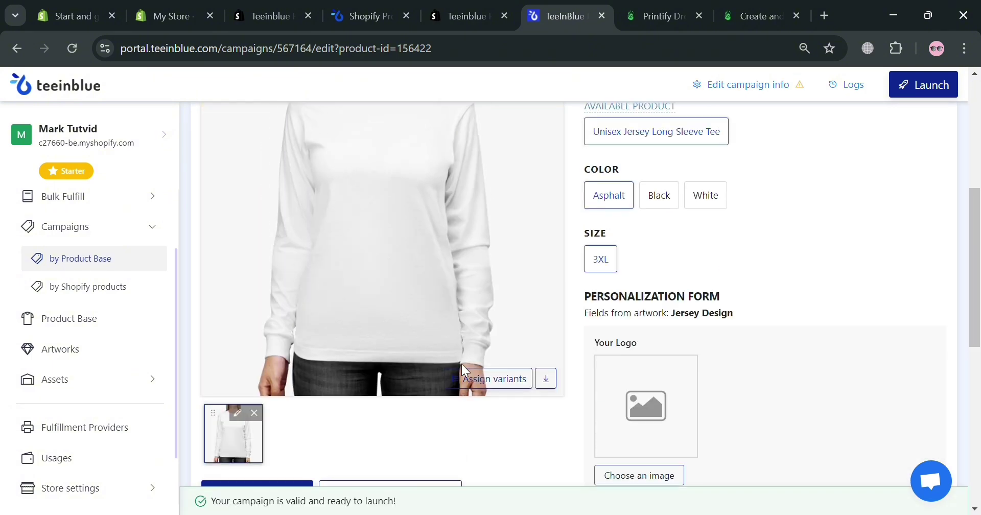
{"action": "scroll", "coordinate": [481, 363], "scroll_direction": "up", "scroll_amount": 2}
{"action": "scroll", "coordinate": [430, 396], "scroll_direction": "down", "scroll_amount": 5}
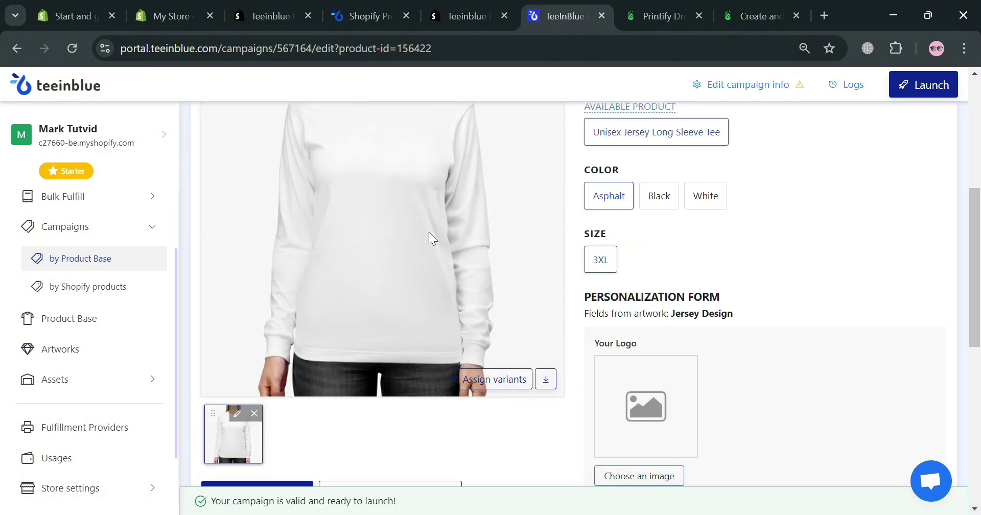
{"action": "scroll", "coordinate": [458, 278], "scroll_direction": "down", "scroll_amount": 3}
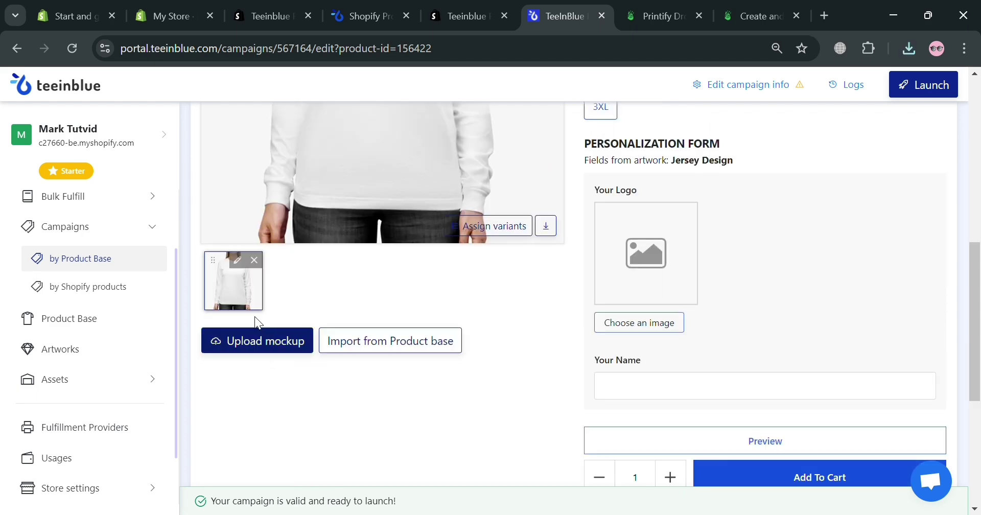
Add the 3XL_front print area to the tee mockup at 363×414, enable masking, and save.
{"action": "left_click", "coordinate": [239, 261]}
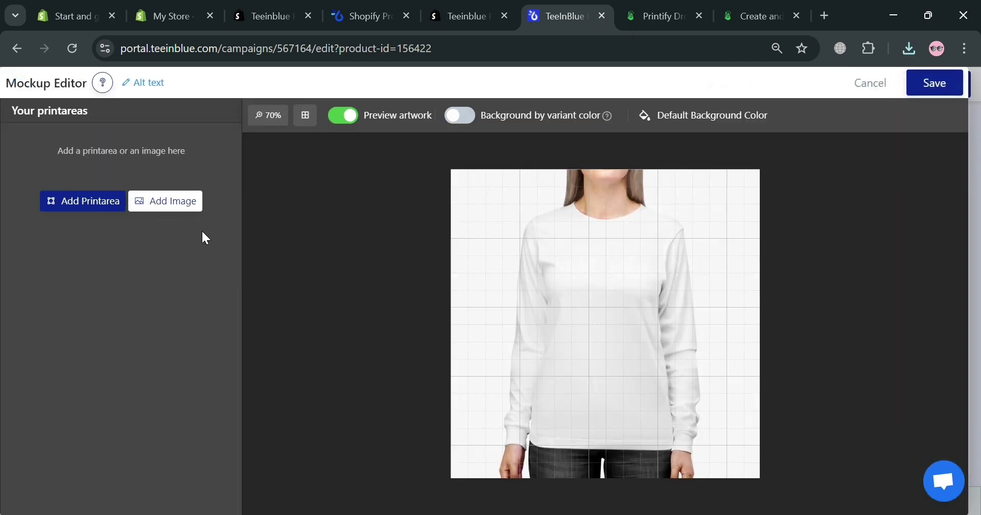
{"action": "left_click", "coordinate": [114, 211]}
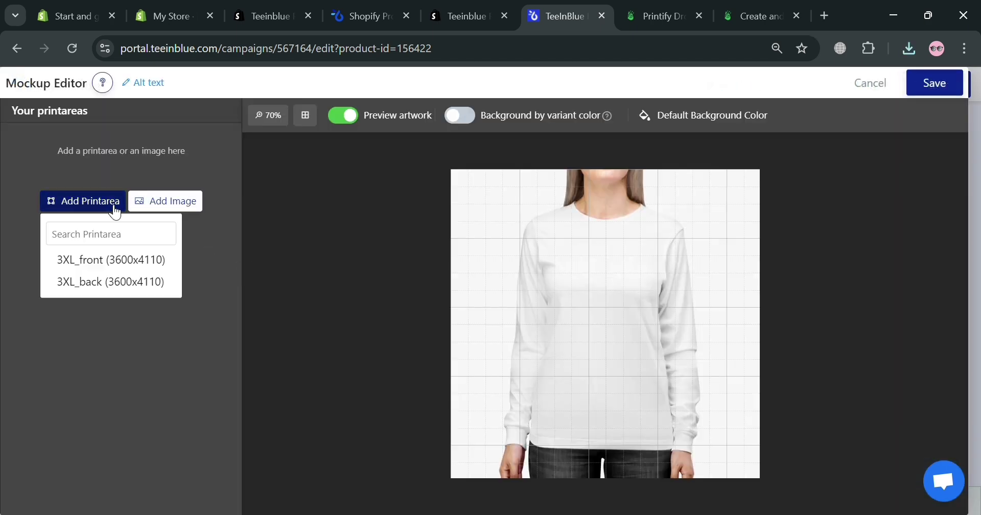
{"action": "left_click", "coordinate": [123, 259]}
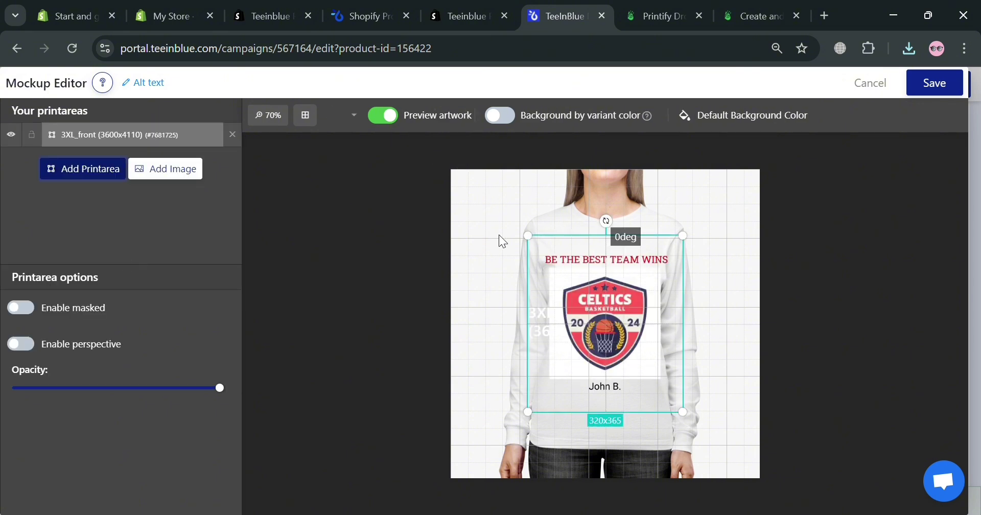
{"action": "left_click_drag", "start_coordinate": [528, 236], "coordinate": [500, 222]}
{"action": "left_click_drag", "start_coordinate": [662, 302], "coordinate": [670, 345]}
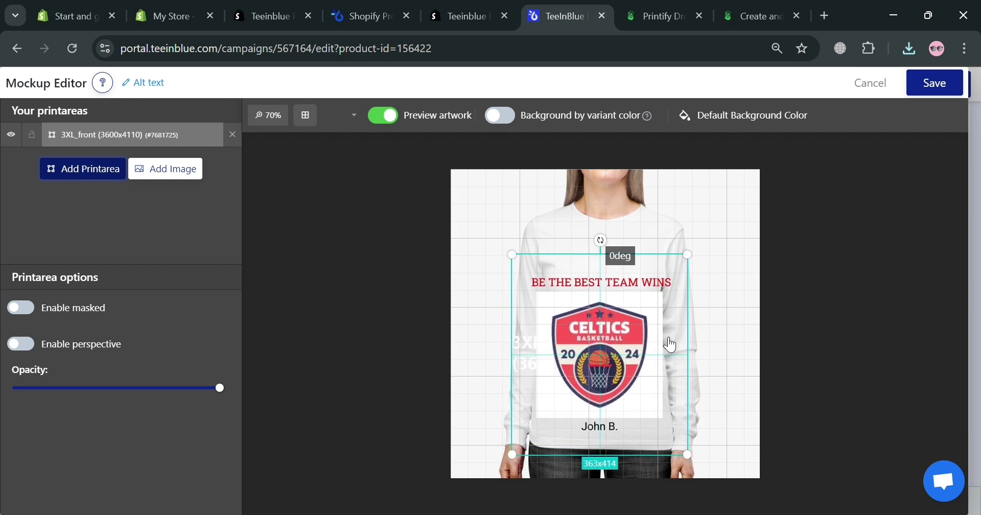
{"action": "left_click", "coordinate": [29, 317]}
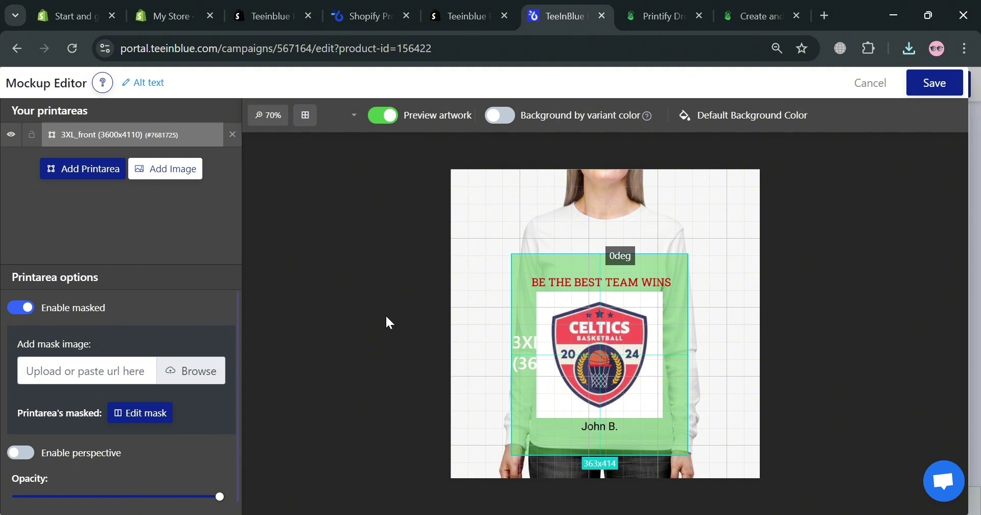
{"action": "left_click", "coordinate": [127, 415]}
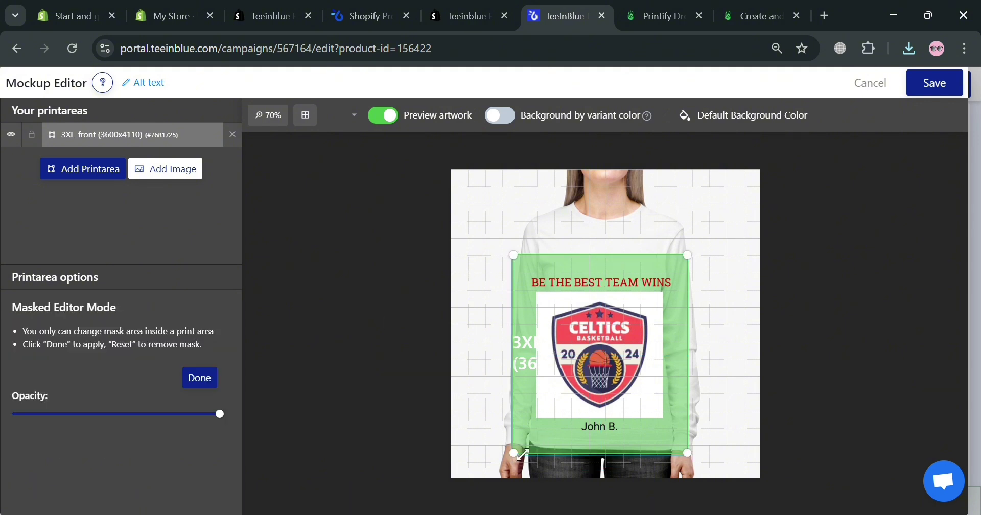
{"action": "left_click", "coordinate": [953, 88]}
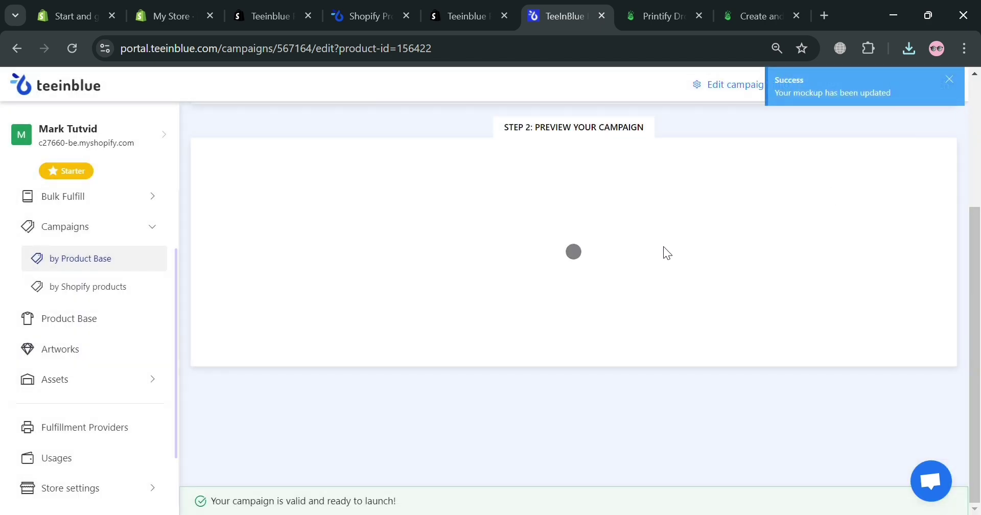
Launch the Jersey campaign, bringing up the 'Activate app in Theme' prompt.
{"action": "scroll", "coordinate": [442, 409], "scroll_direction": "down", "scroll_amount": 2}
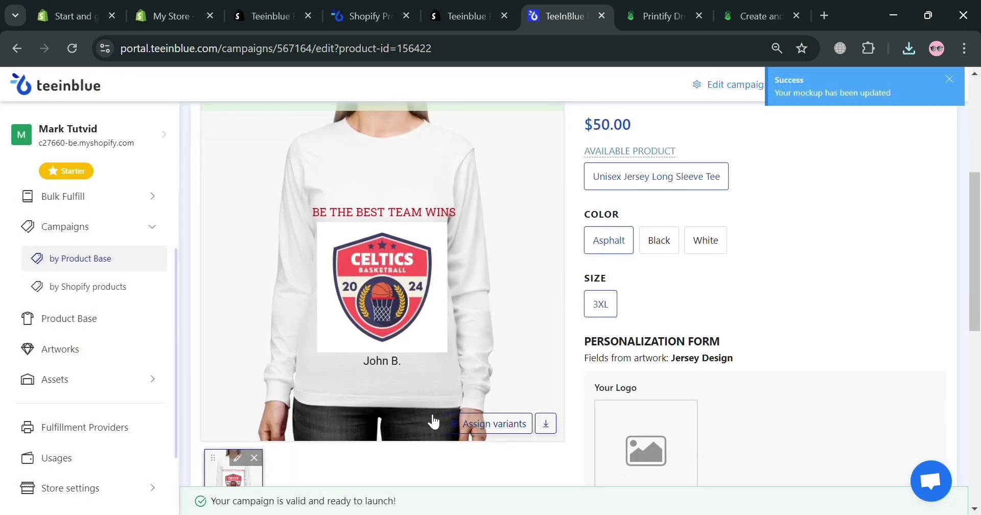
{"action": "scroll", "coordinate": [364, 393], "scroll_direction": "up", "scroll_amount": 5}
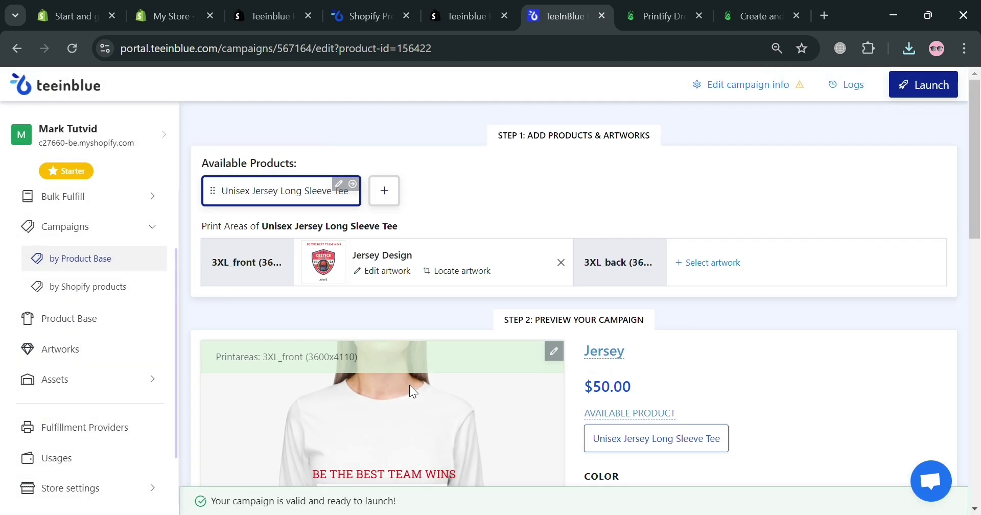
{"action": "left_click", "coordinate": [955, 97]}
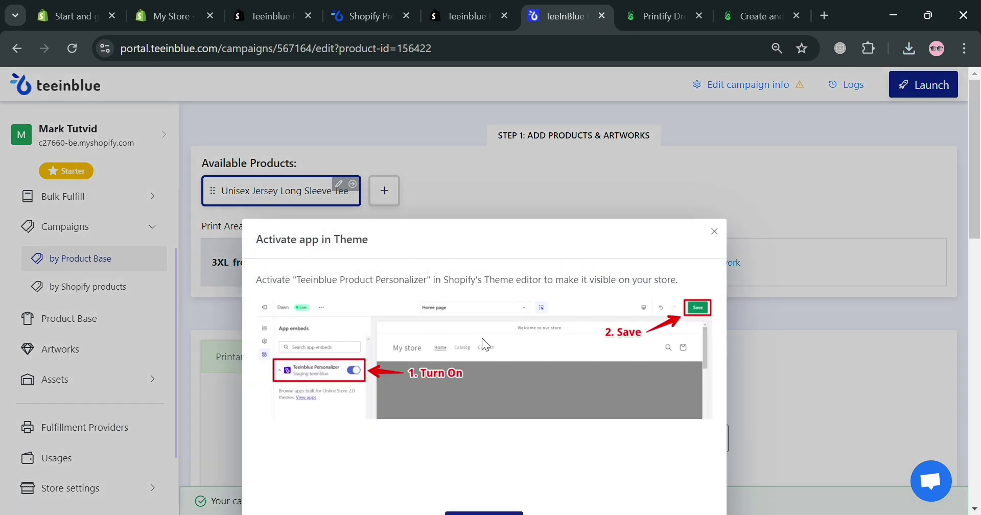
Enable the Teeinblue Personalizer app embed in the Dawn theme and save the theme.
{"action": "scroll", "coordinate": [495, 388], "scroll_direction": "down", "scroll_amount": 10}
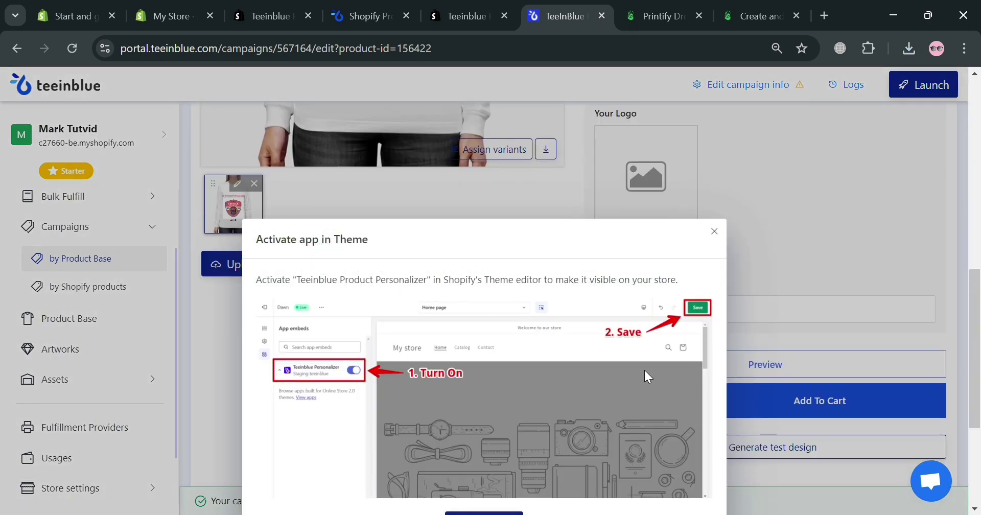
{"action": "key", "text": "ctrl+minus"}
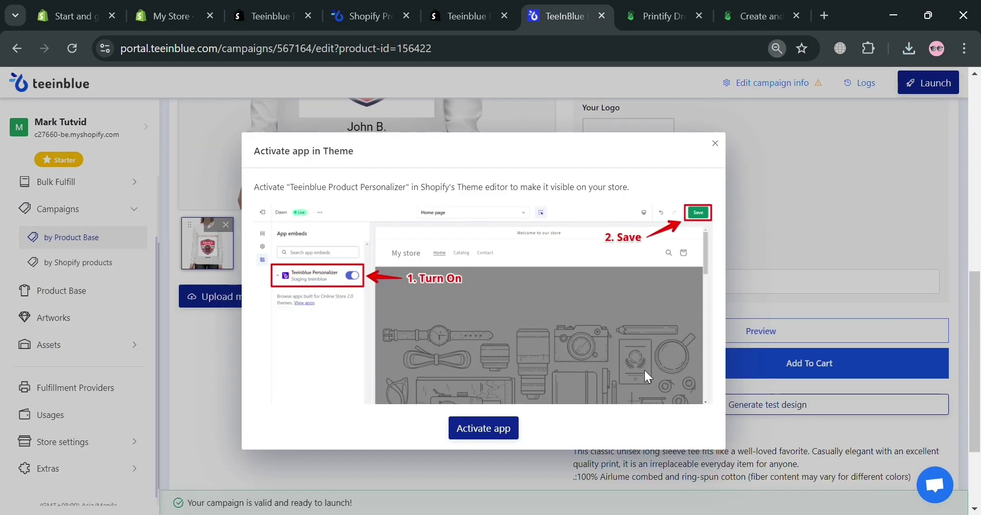
{"action": "left_click", "coordinate": [504, 434]}
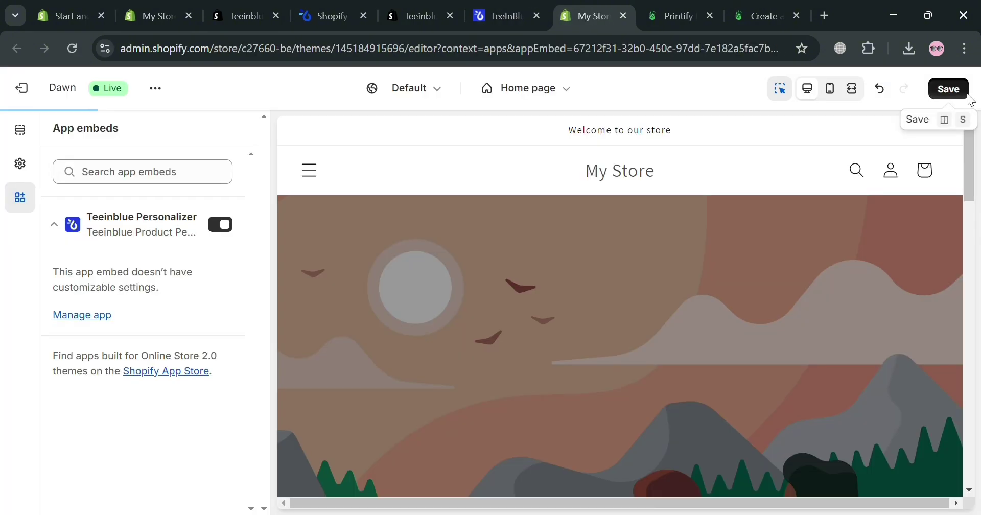
{"action": "left_click", "coordinate": [956, 91]}
Launch the Jersey campaign, then reload the store's theme editor.
{"action": "scroll", "coordinate": [764, 317], "scroll_direction": "down", "scroll_amount": 10}
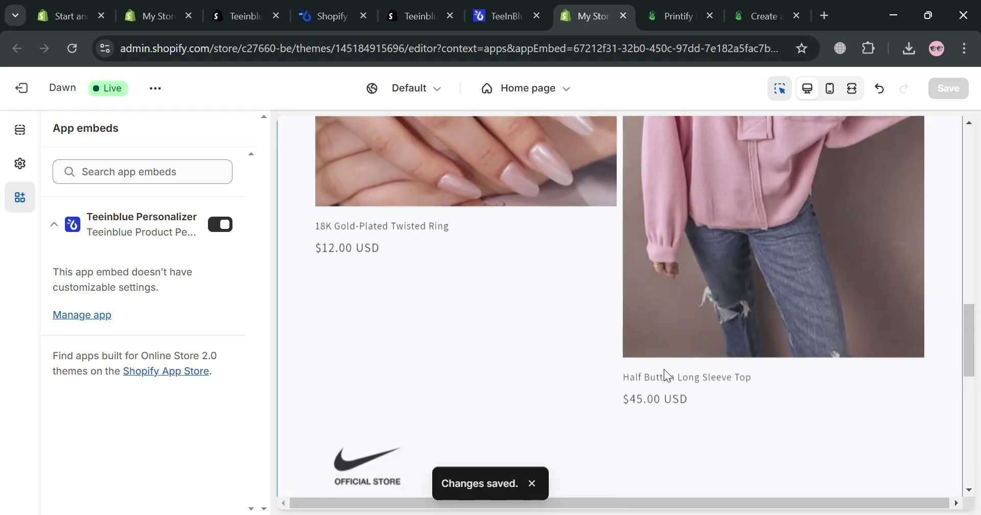
{"action": "scroll", "coordinate": [673, 363], "scroll_direction": "down", "scroll_amount": 5}
{"action": "scroll", "coordinate": [601, 387], "scroll_direction": "down", "scroll_amount": 2}
{"action": "scroll", "coordinate": [599, 387], "scroll_direction": "up", "scroll_amount": 10}
{"action": "left_click", "coordinate": [499, 16]}
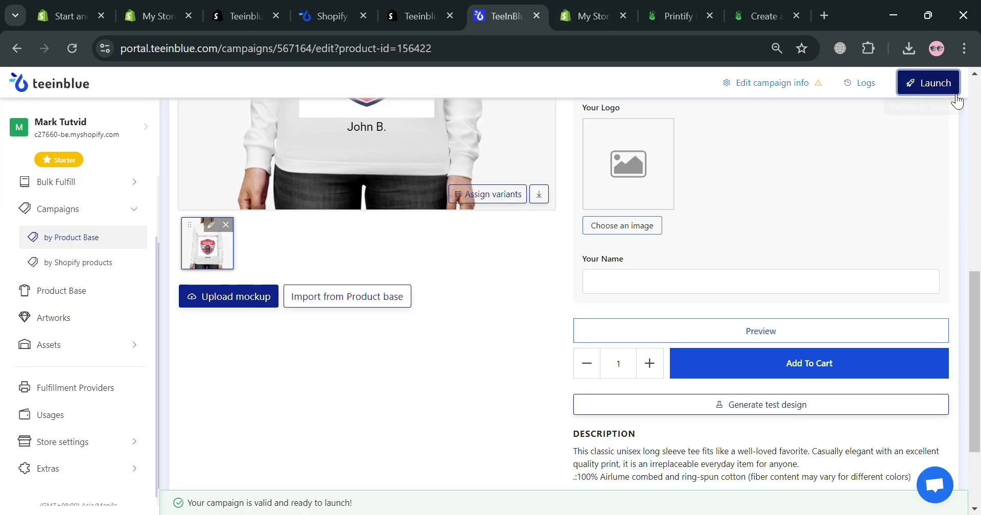
{"action": "left_click", "coordinate": [950, 90]}
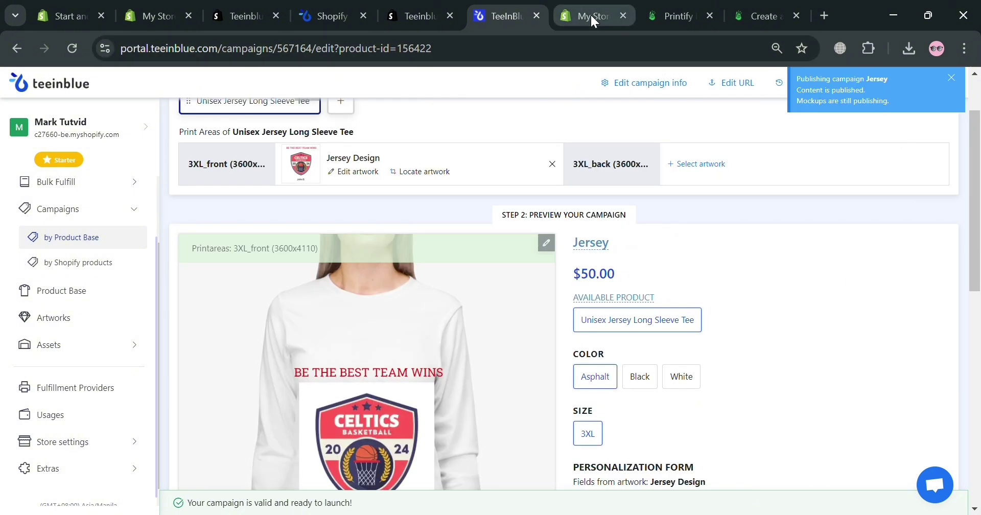
{"action": "left_click", "coordinate": [592, 20]}
{"action": "left_click", "coordinate": [66, 55]}
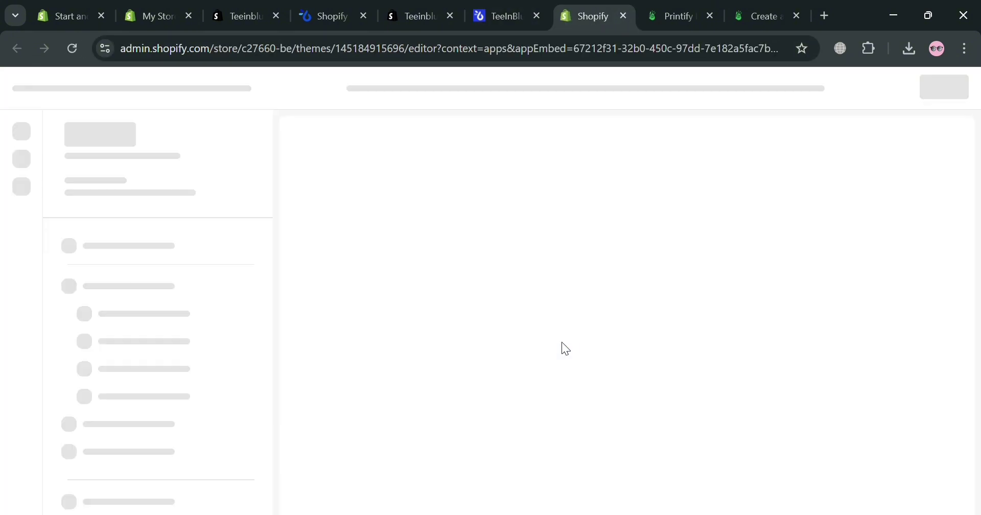
Scroll the store preview to the Jersey tee card listed at $50.00 USD beside NIKE AIR MAX.
{"action": "scroll", "coordinate": [561, 377], "scroll_direction": "down", "scroll_amount": 2}
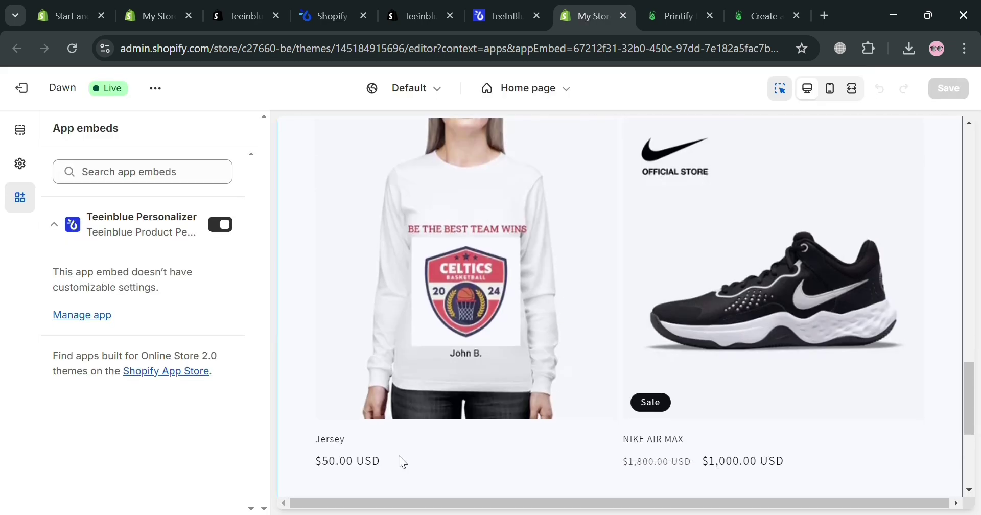